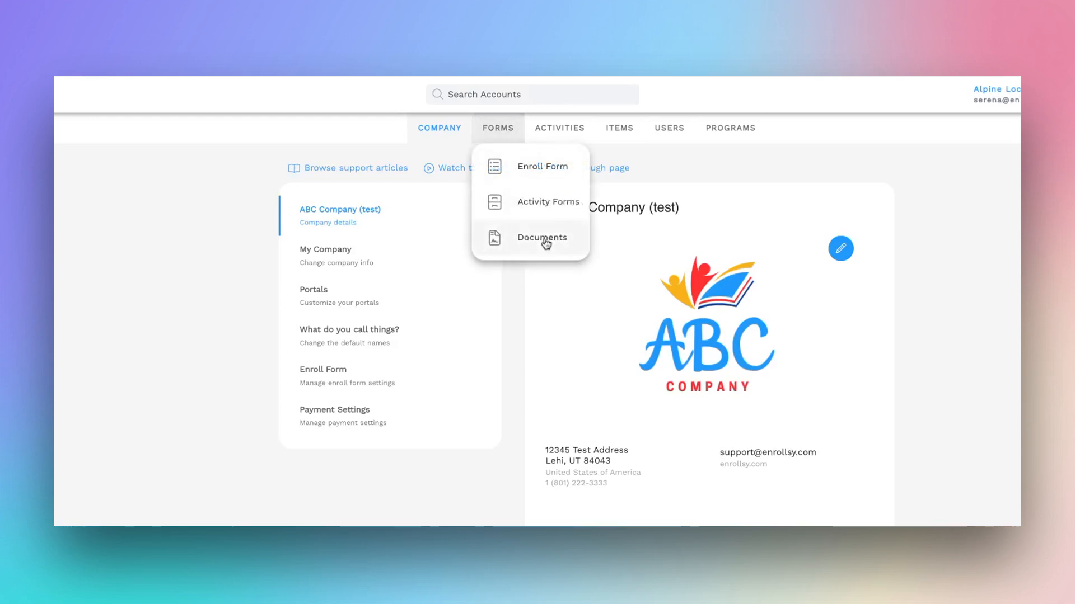
# - Open the document forms settings and start a new e-signature document
pyautogui.click(542, 239)
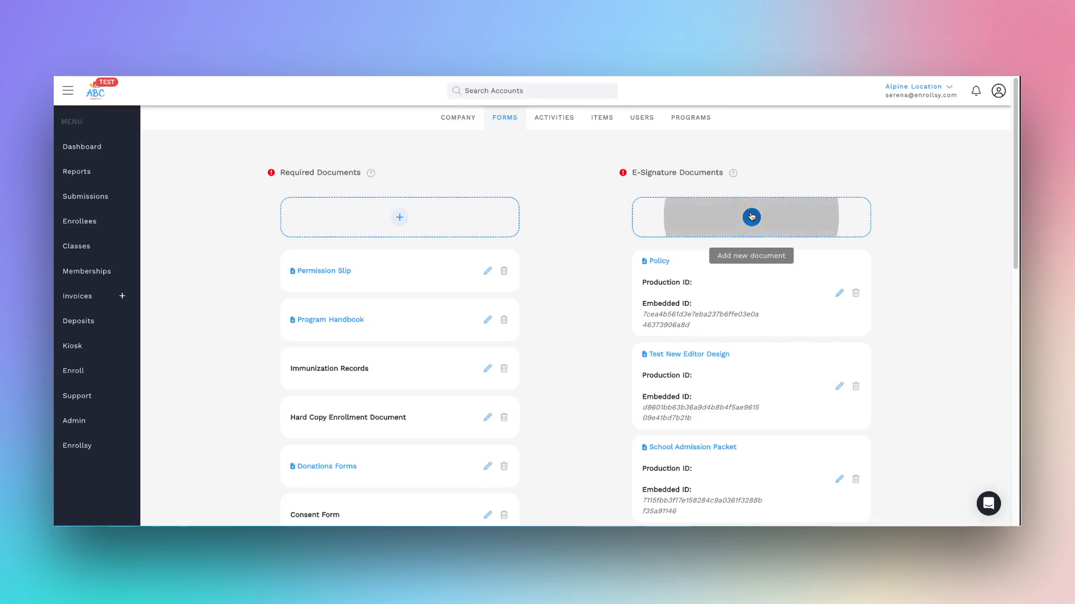
pyautogui.click(685, 251)
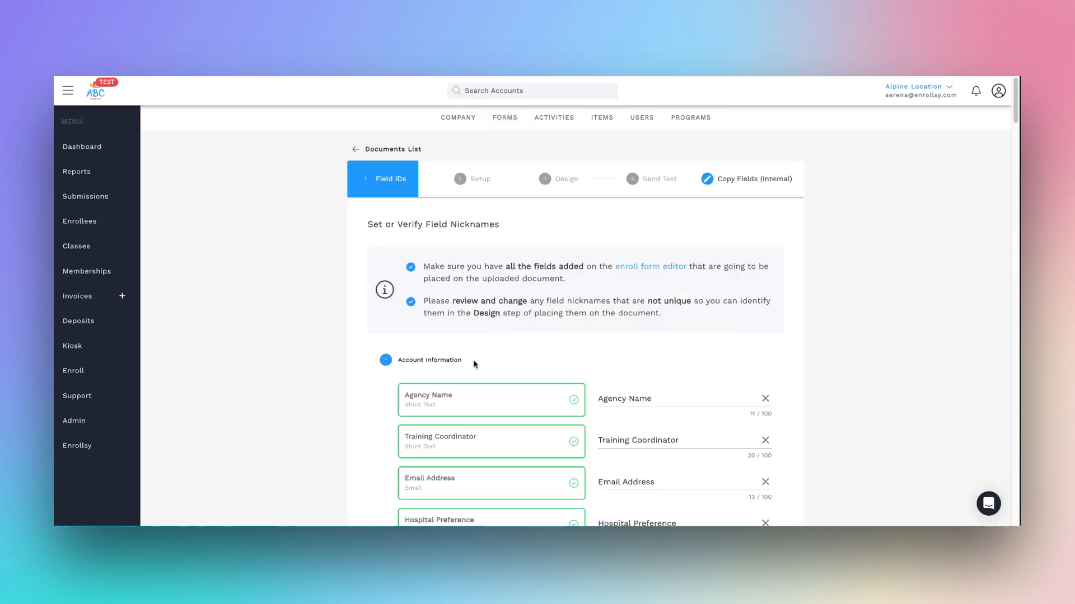
# - Change the Emergency Contact 1 nicknames to "Emerg 1- Name" for Name and "Emerg 1- Phone" for Phone
pyautogui.scroll(-2, 473, 361)
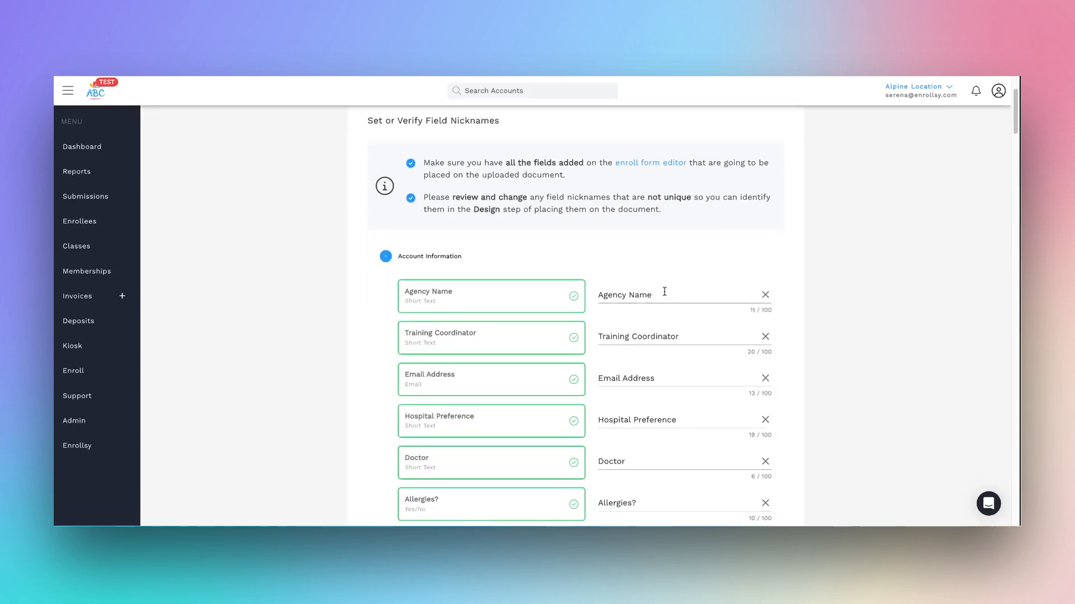
pyautogui.scroll(-5, 644, 343)
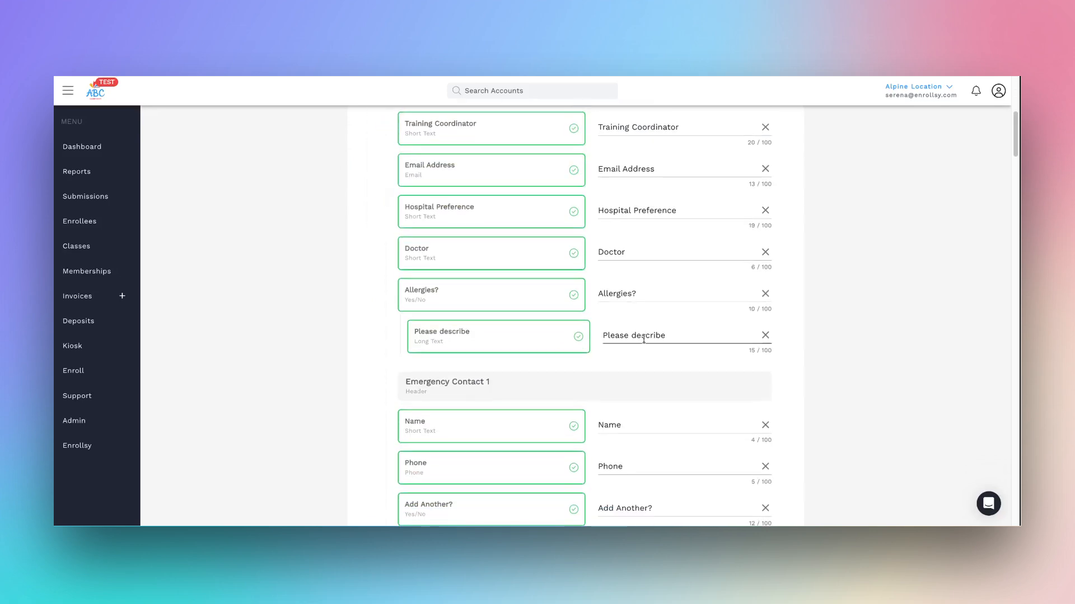
pyautogui.scroll(-4, 644, 343)
pyautogui.click(602, 221)
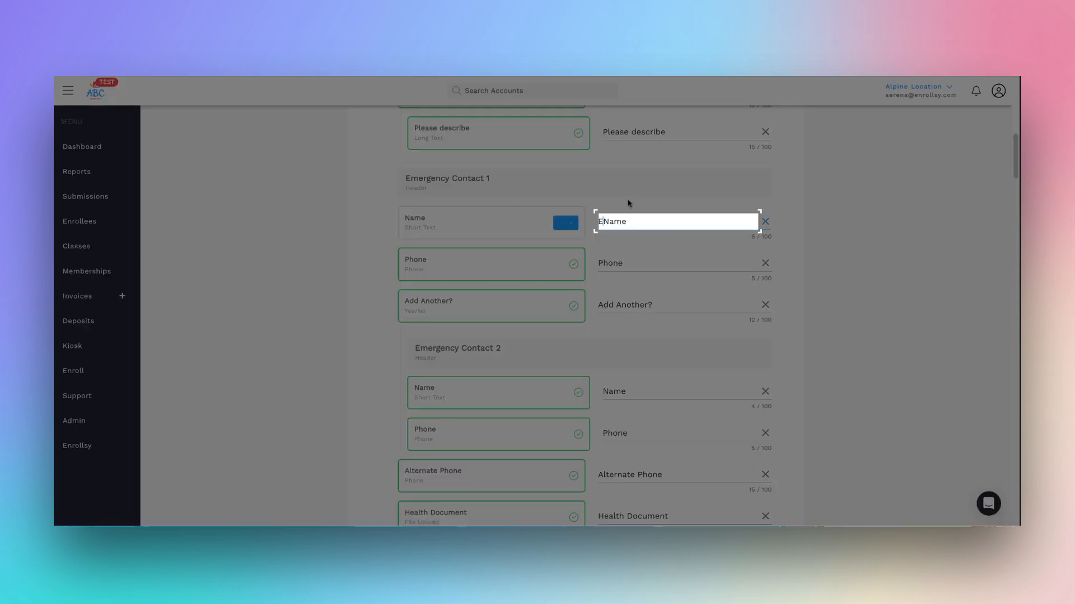
pyautogui.write('Emerg')
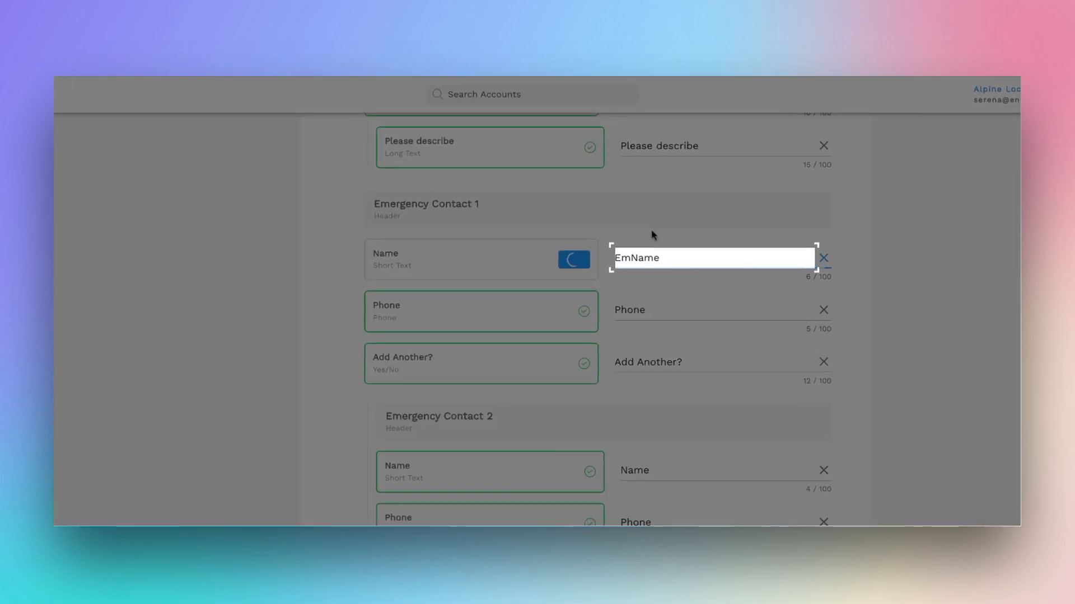
pyautogui.write(' 1-')
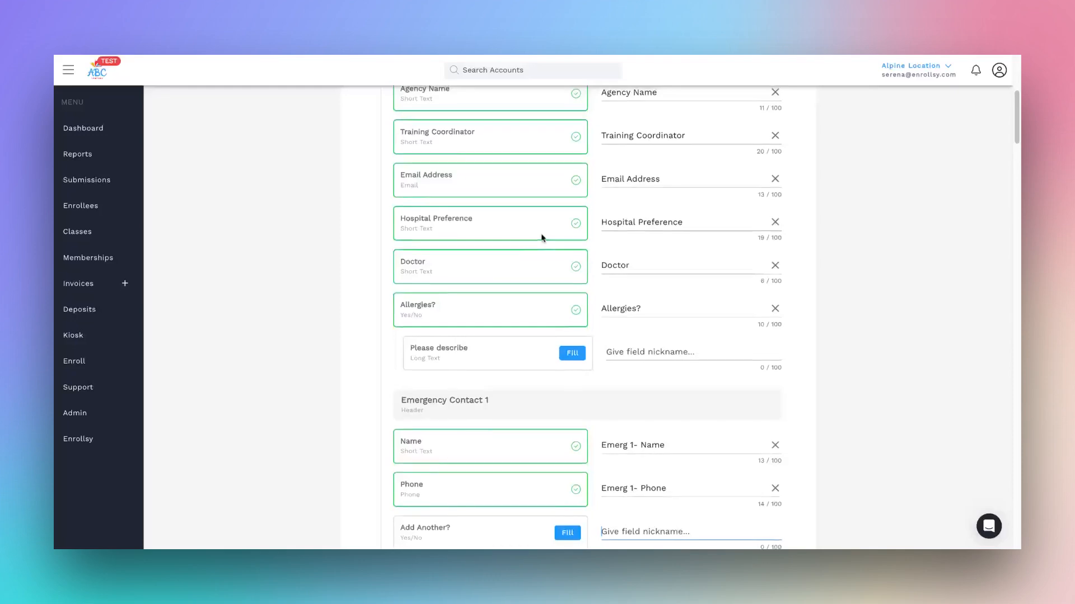
# - Set the nickname of the "Please describe" field under Allergies to "Allergies -Describe" and continue to the document setup
pyautogui.scroll(1, 541, 234)
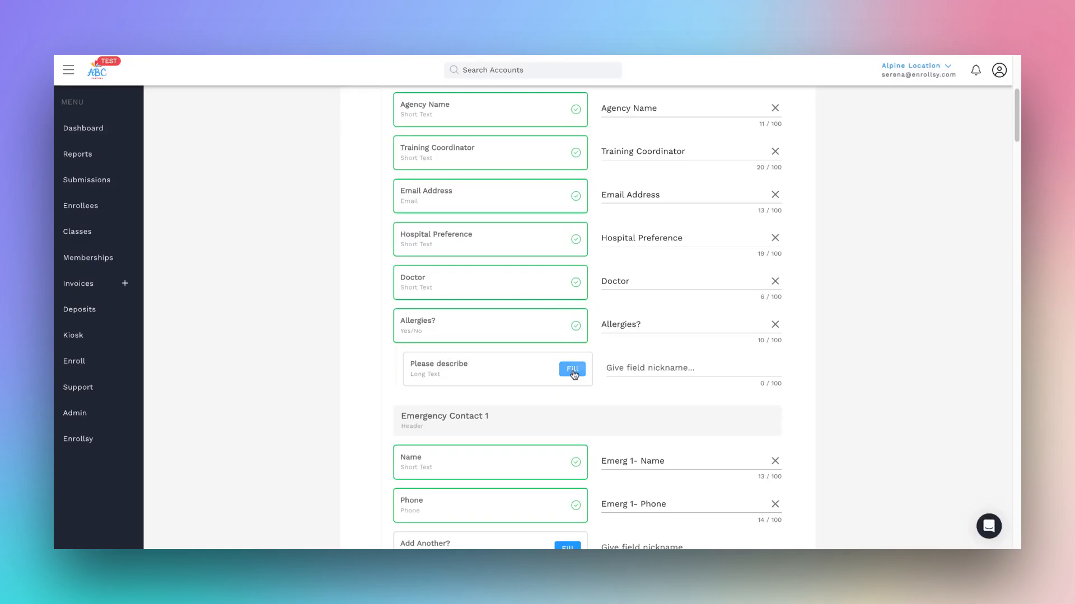
pyautogui.click(571, 370)
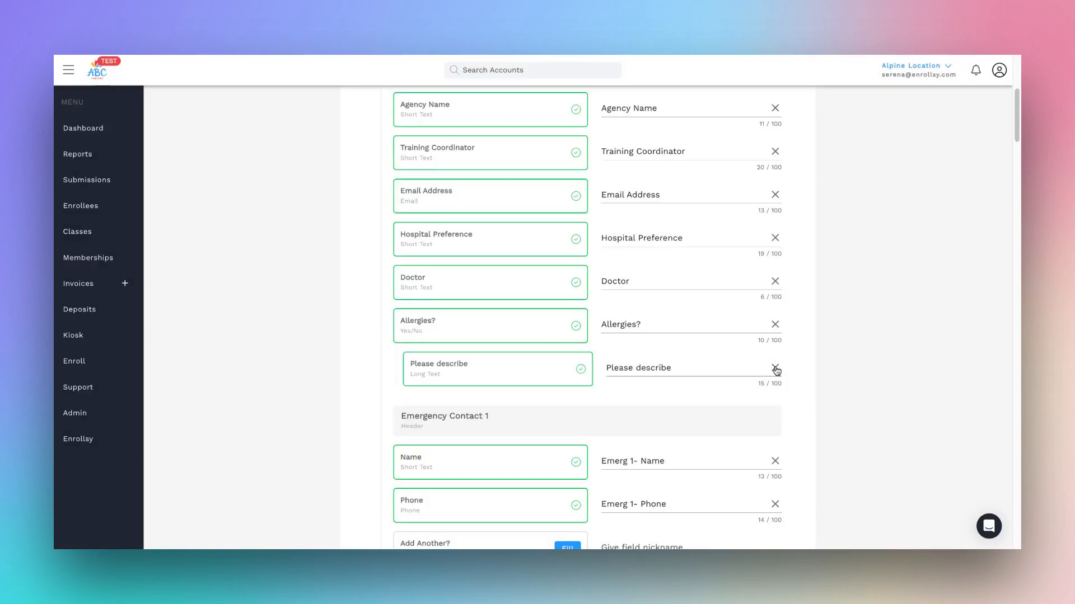
pyautogui.click(775, 368)
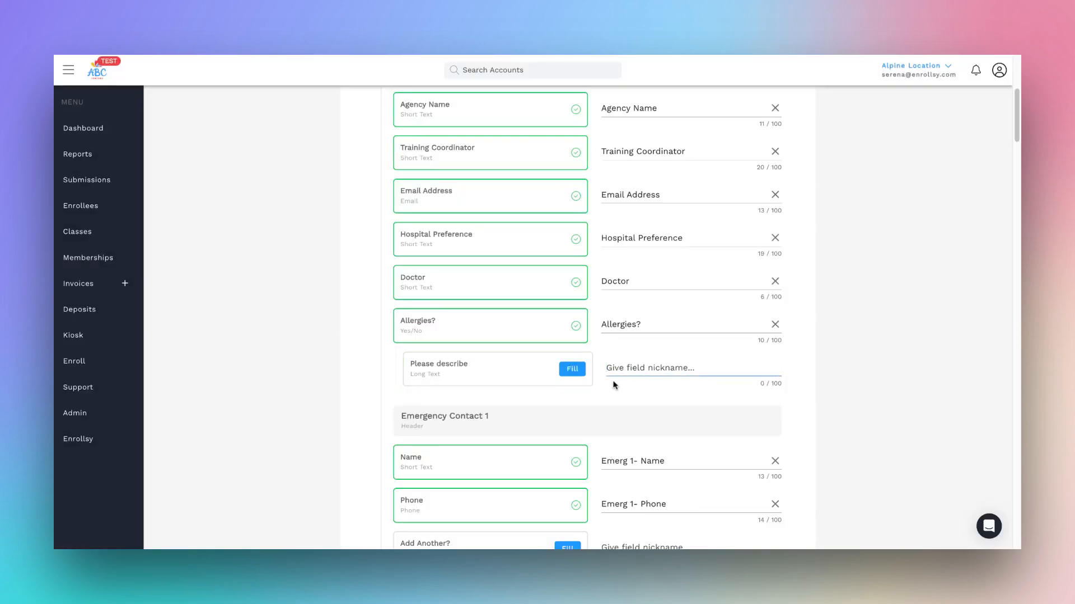
pyautogui.write('Allergies ')
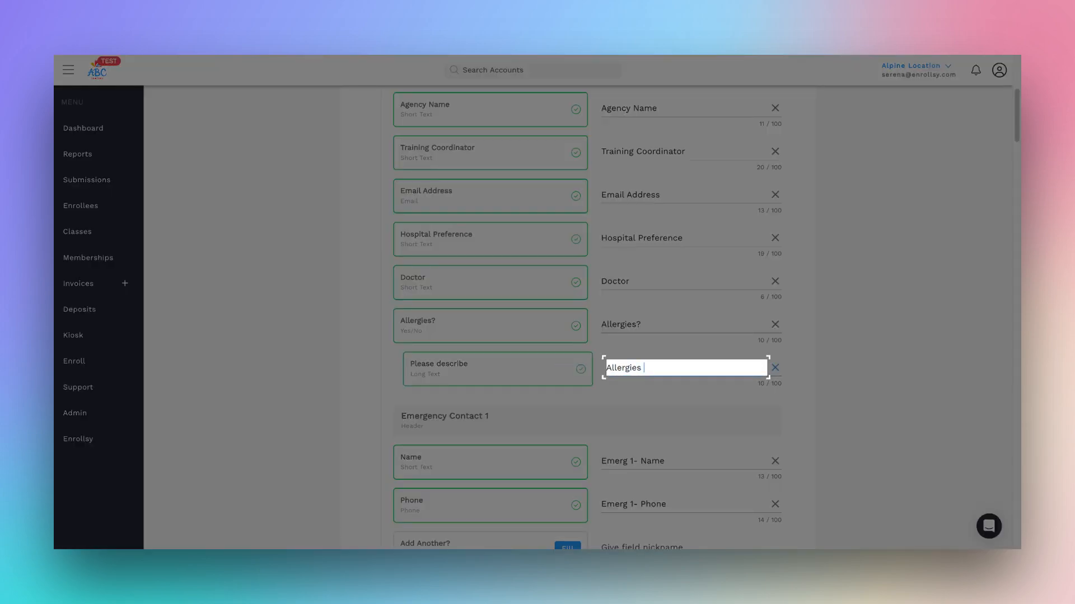
pyautogui.write('-Describe')
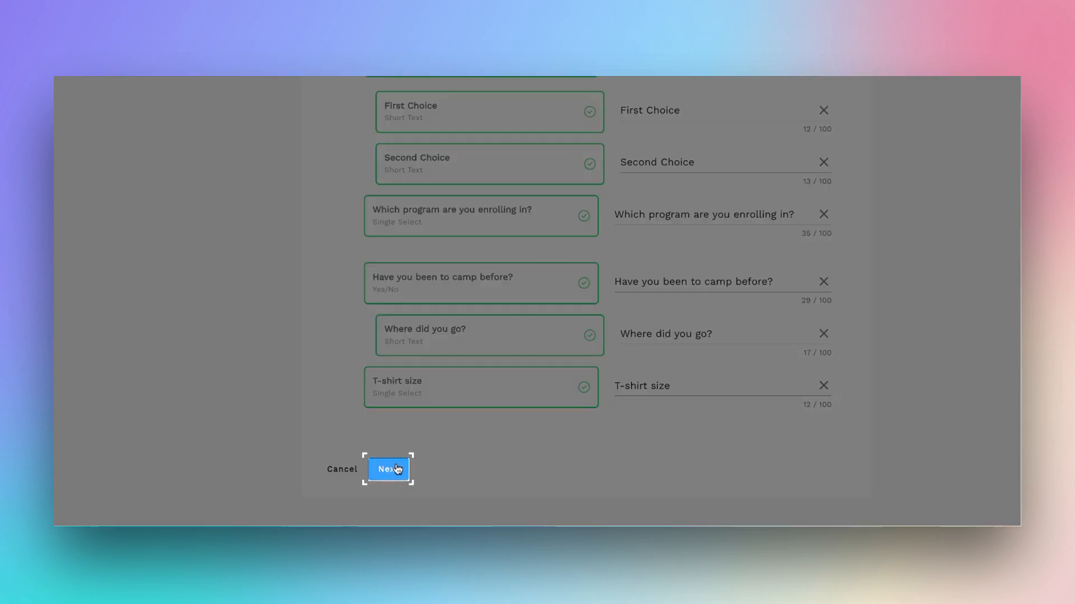
pyautogui.click(389, 469)
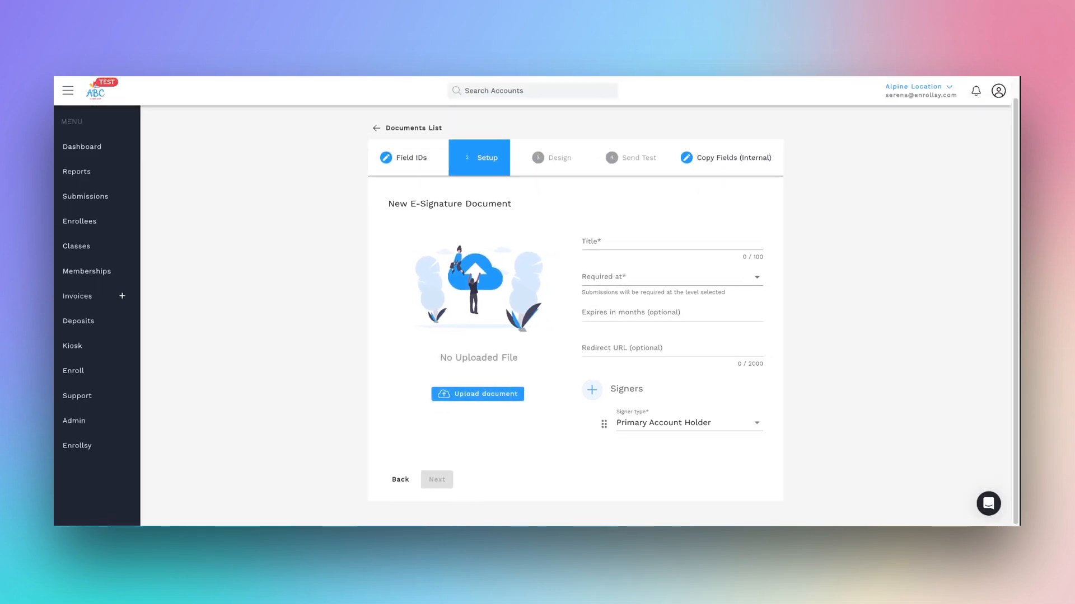
# - Set up the document with the file Application.pdf, the title "Application" and the requirement level Per Enrollee
pyautogui.click(636, 241)
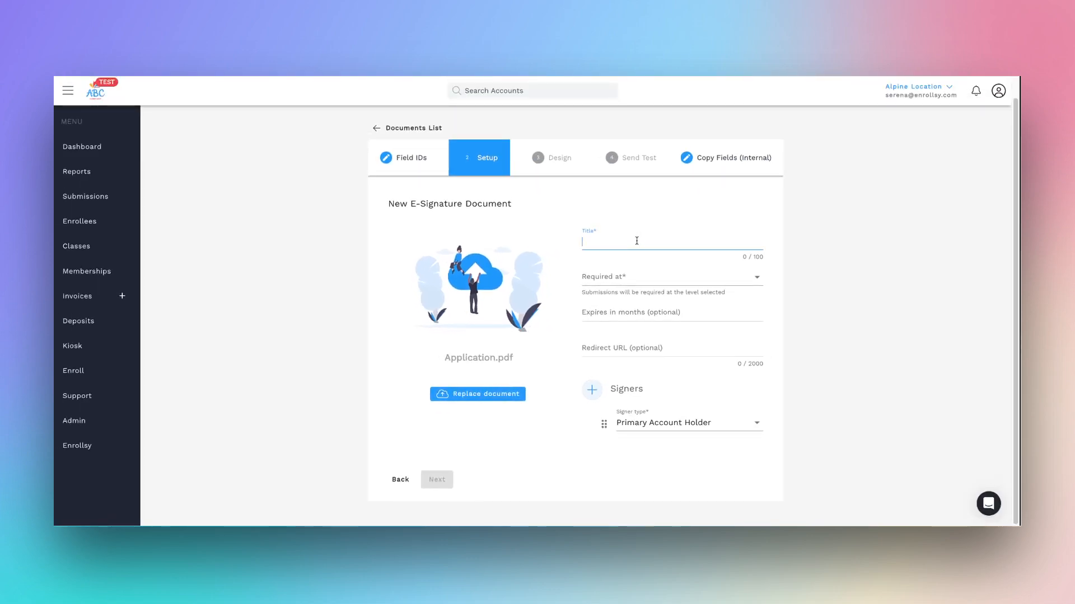
pyautogui.write('Application')
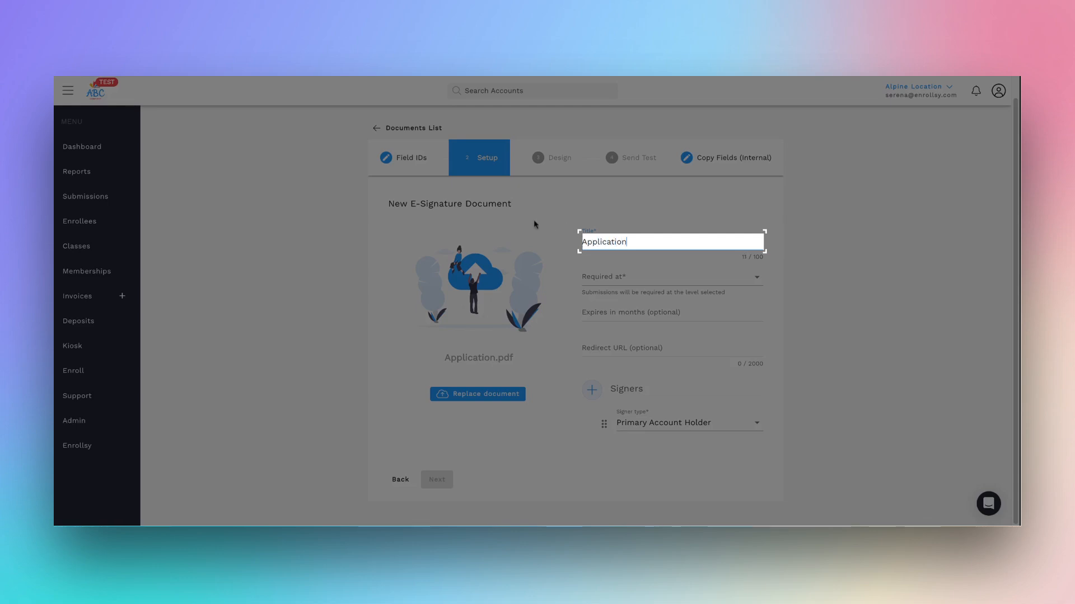
pyautogui.click(597, 279)
pyautogui.click(615, 327)
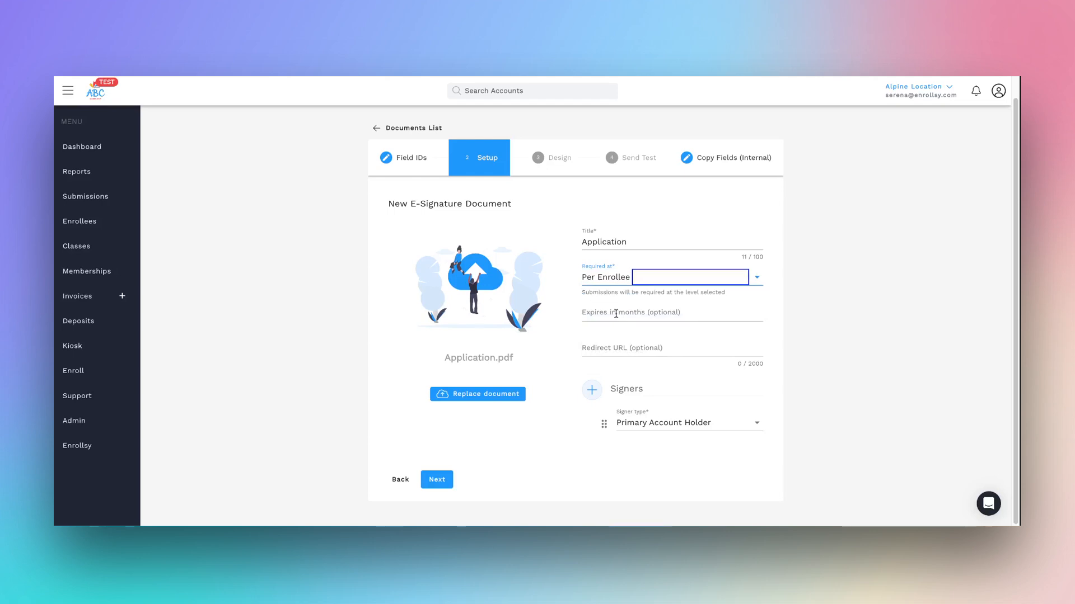
pyautogui.click(615, 314)
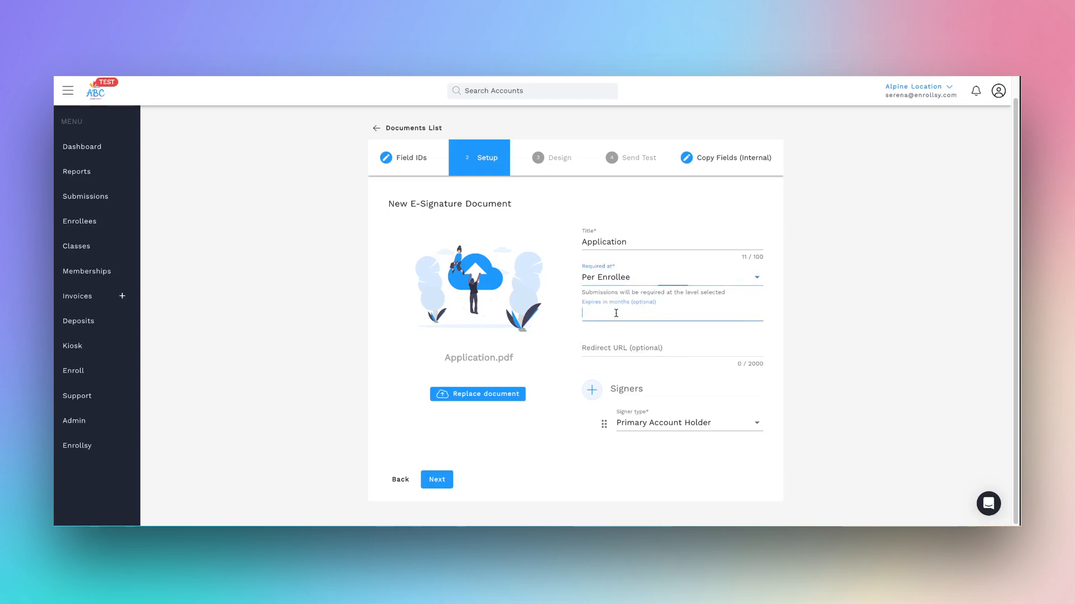
pyautogui.click(617, 351)
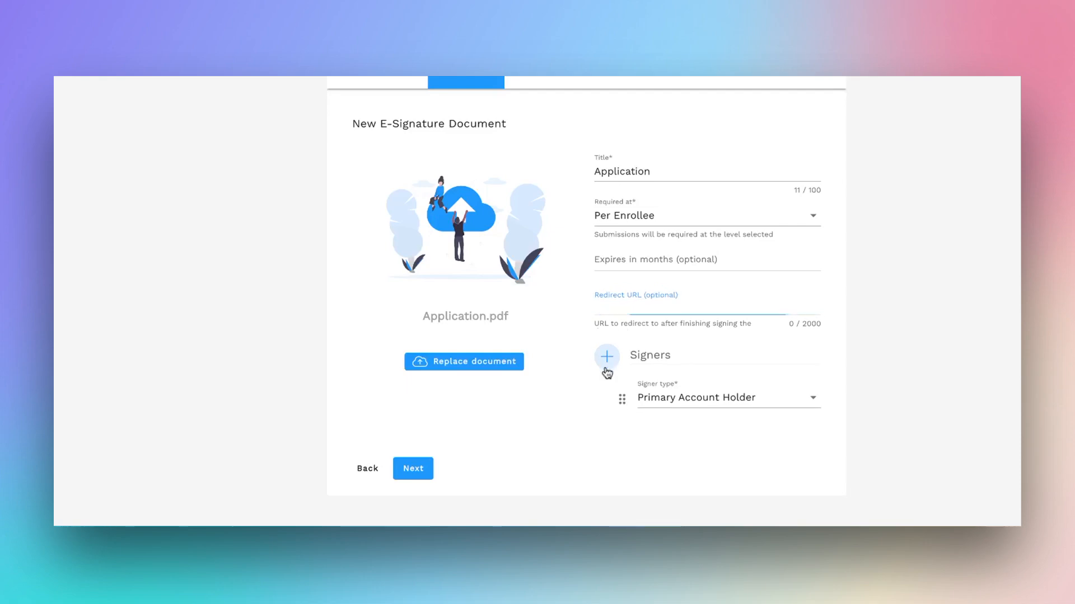
# - Add Secondary Account Holder as a second signer, then proceed to the design stage and open the design tool
pyautogui.click(606, 364)
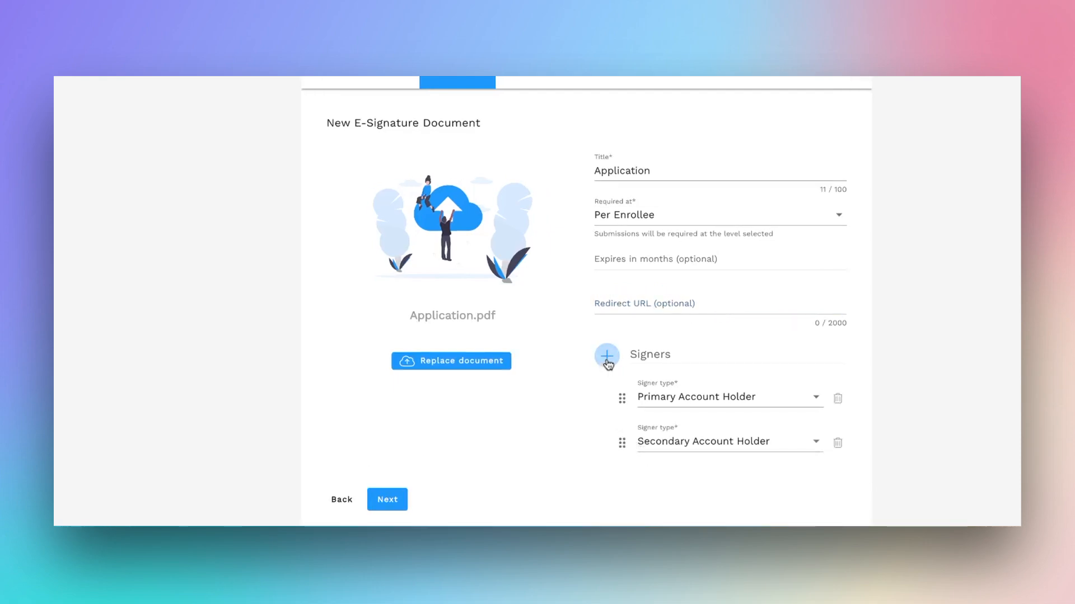
pyautogui.click(607, 364)
pyautogui.click(661, 487)
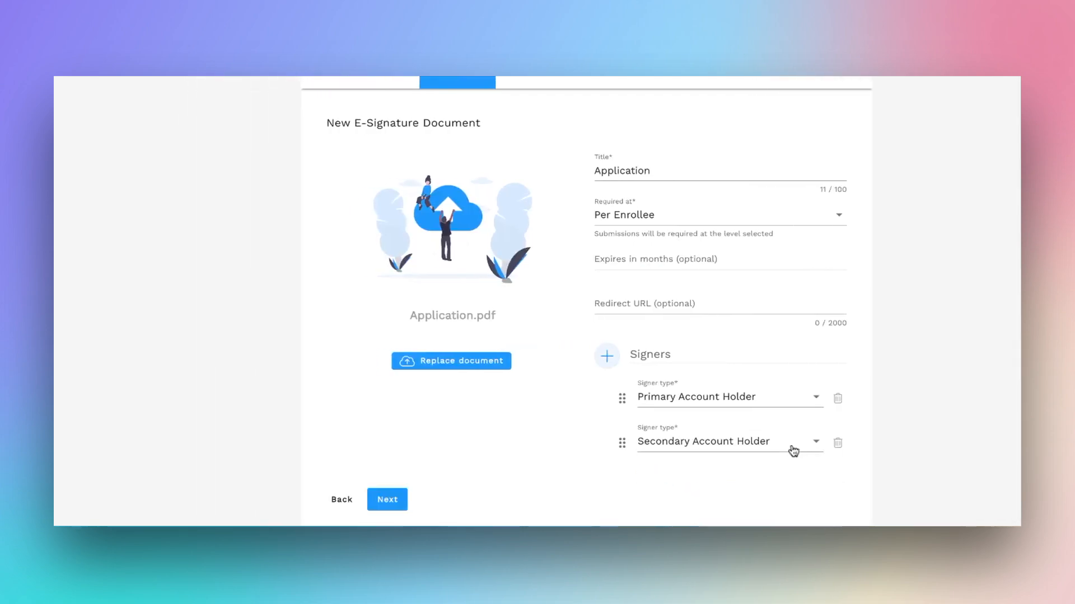
pyautogui.scroll(-1, 571, 438)
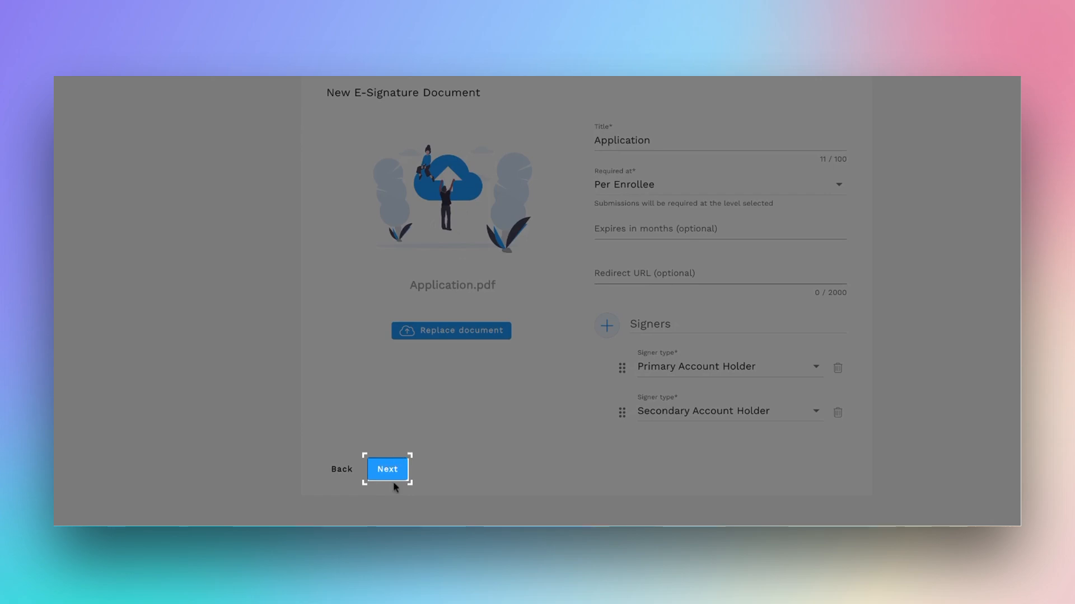
pyautogui.click(391, 472)
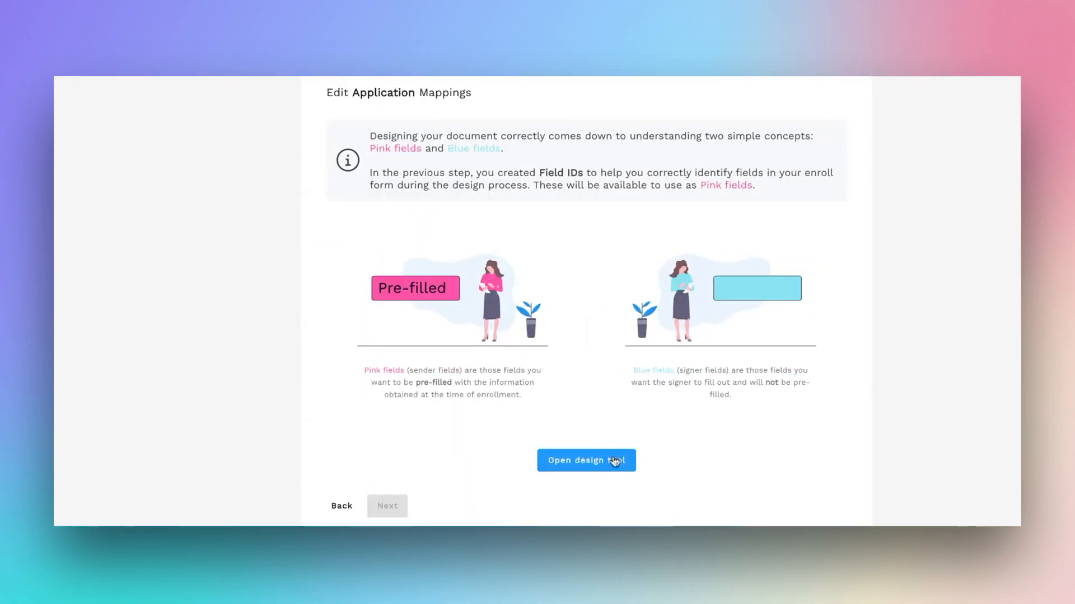
pyautogui.click(614, 461)
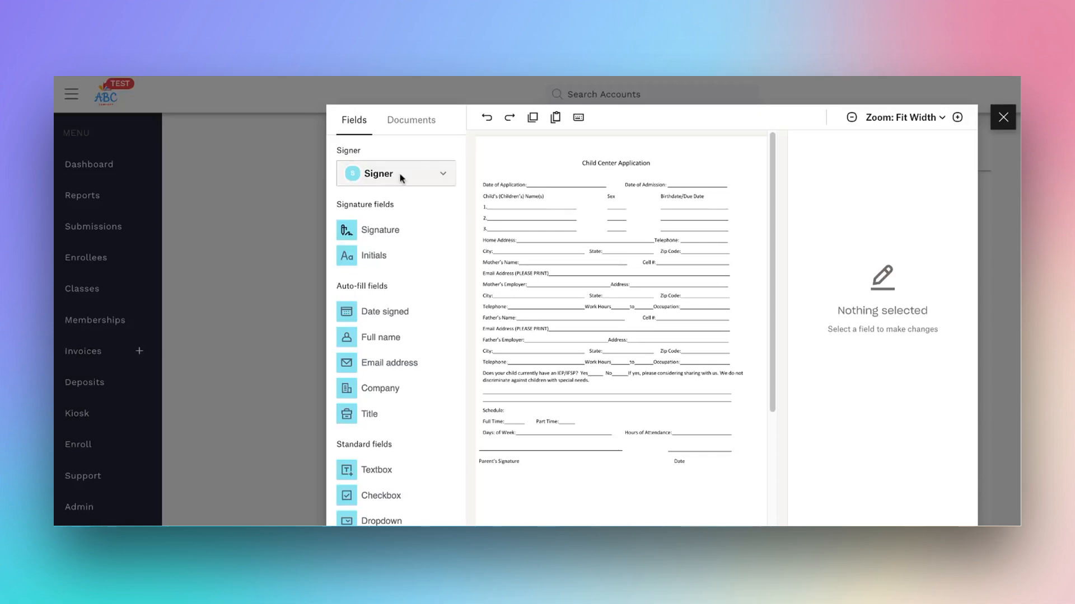
# - Place two Sender textboxes side by side on line 1 of the Child's (Children's) Name(s) section
pyautogui.click(402, 179)
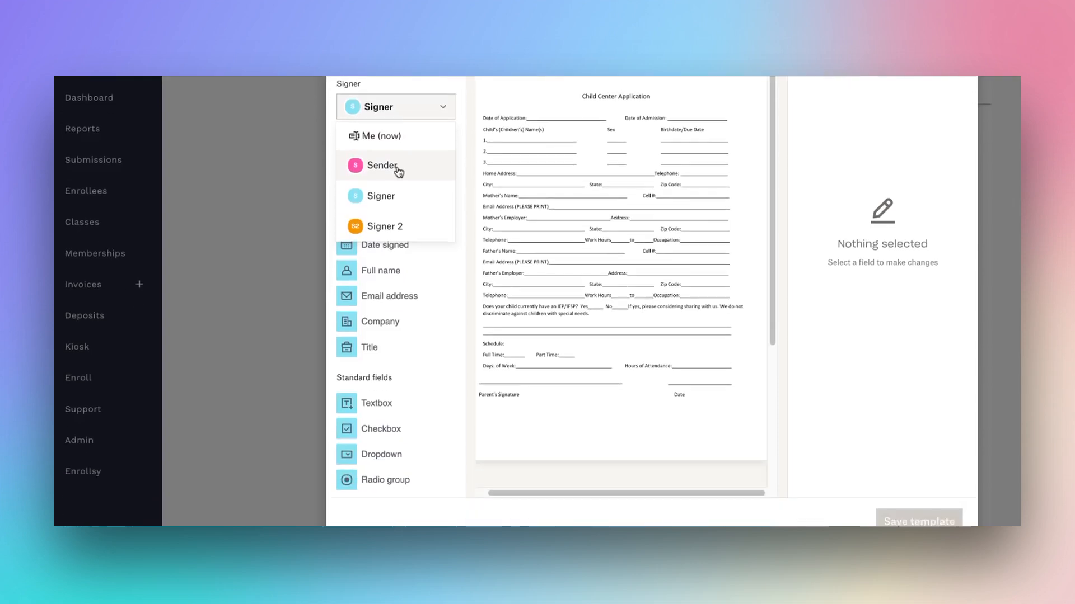
pyautogui.click(398, 239)
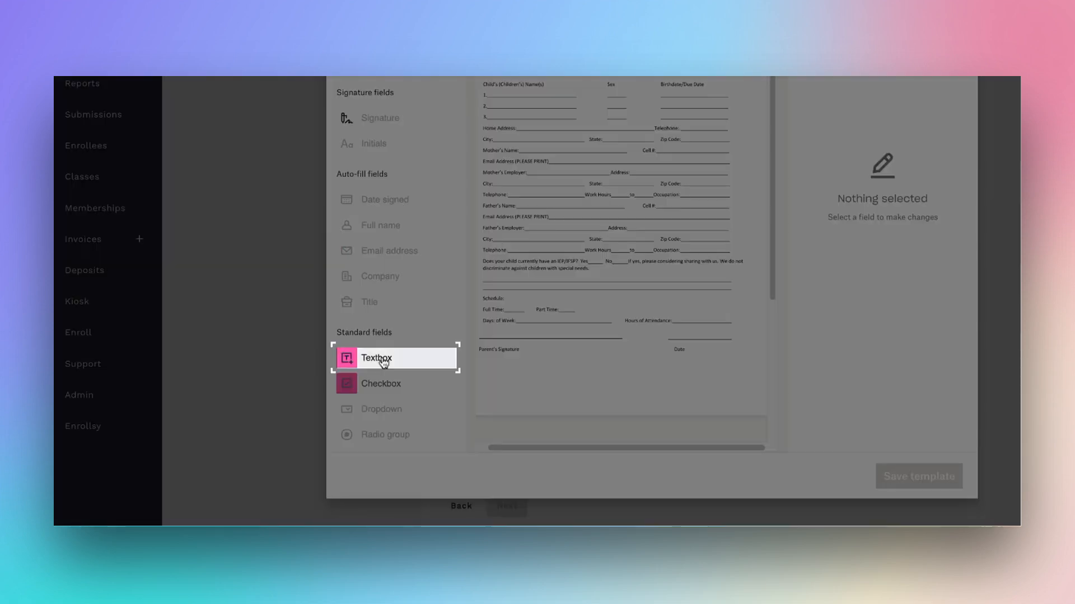
pyautogui.moveTo(383, 364); pyautogui.dragTo(508, 96)
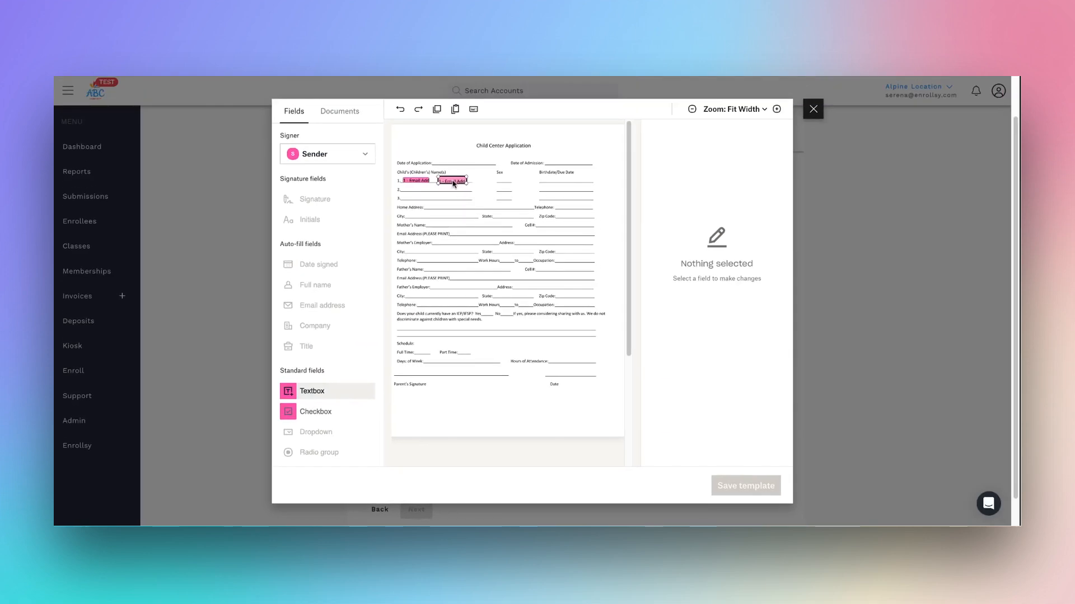
pyautogui.moveTo(454, 184); pyautogui.dragTo(447, 182)
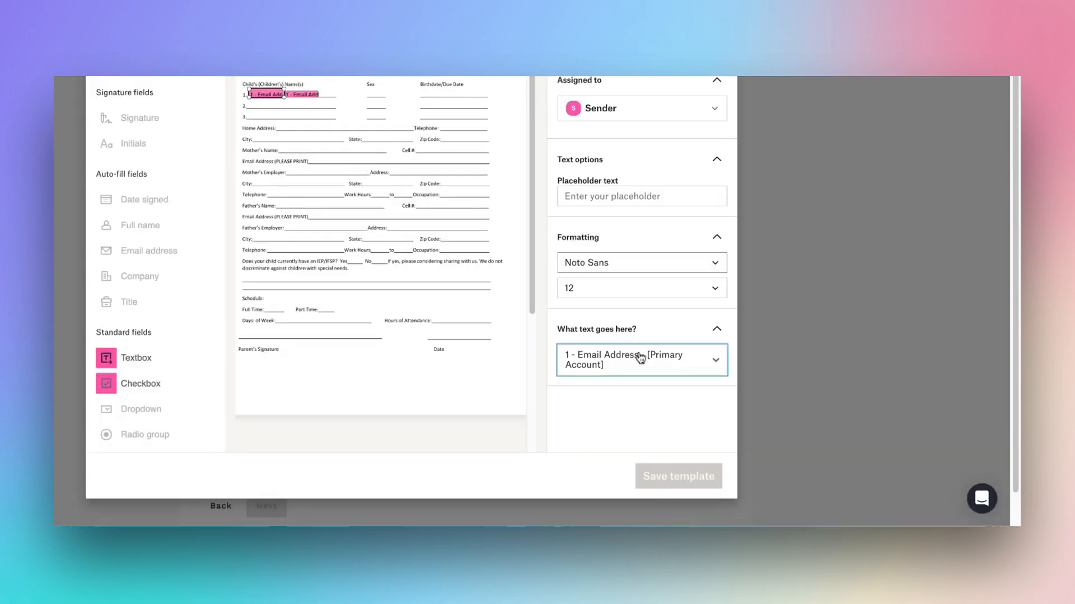
# - Map the first textbox on name line 1 to "27 - First Name - [Enrollee]"
pyautogui.click(638, 357)
pyautogui.scroll(-5, 644, 395)
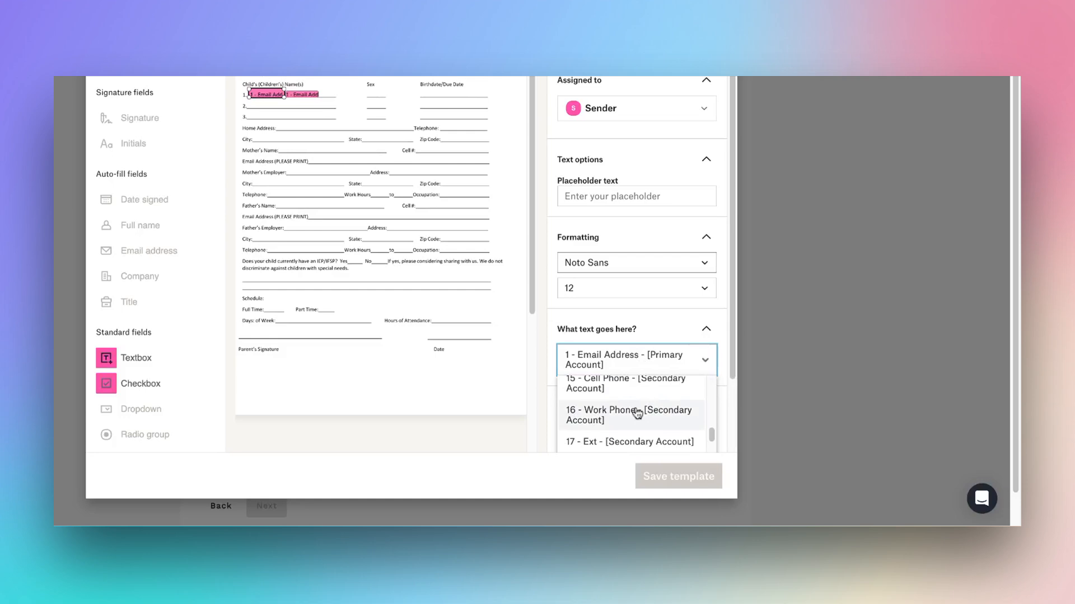
pyautogui.scroll(-5, 637, 413)
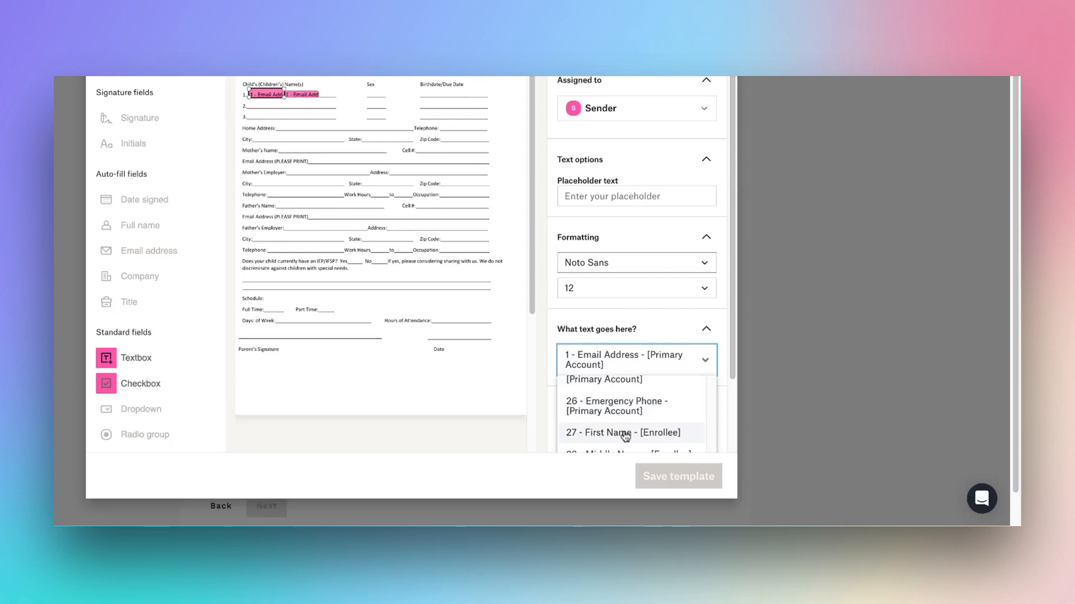
pyautogui.click(625, 434)
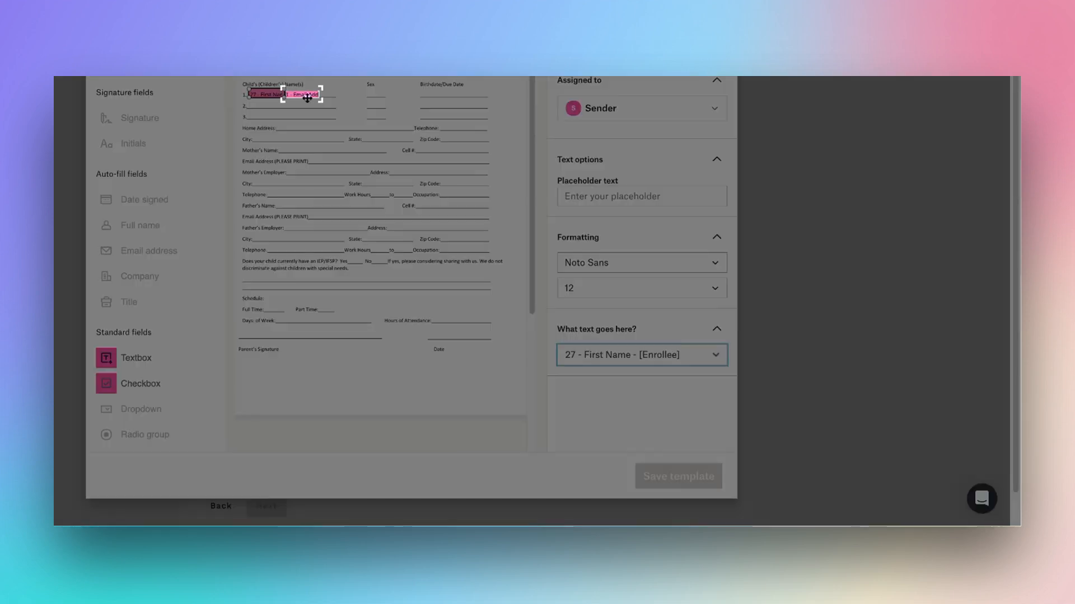
# - Map the second textbox on name line 1 to "29 - Last Name - [Enrollee]"
pyautogui.click(307, 97)
pyautogui.click(666, 364)
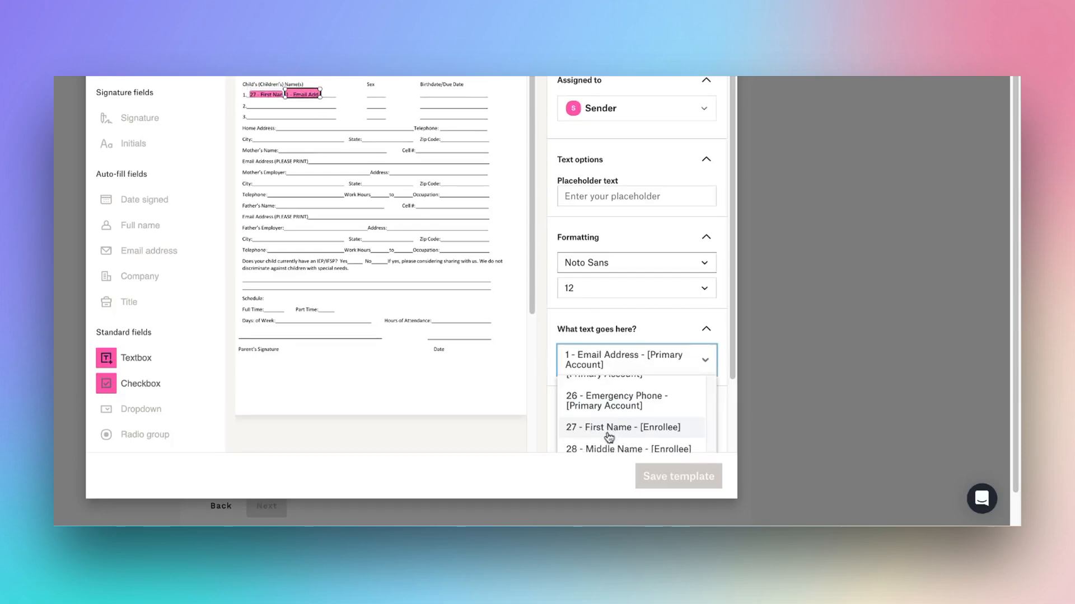
pyautogui.scroll(-1, 609, 438)
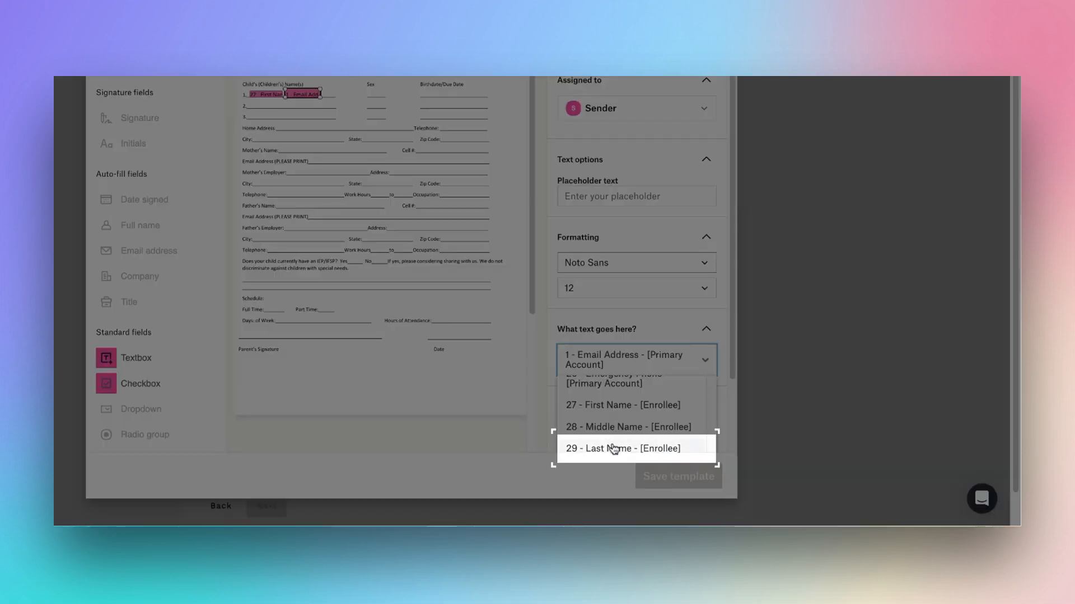
pyautogui.click(618, 448)
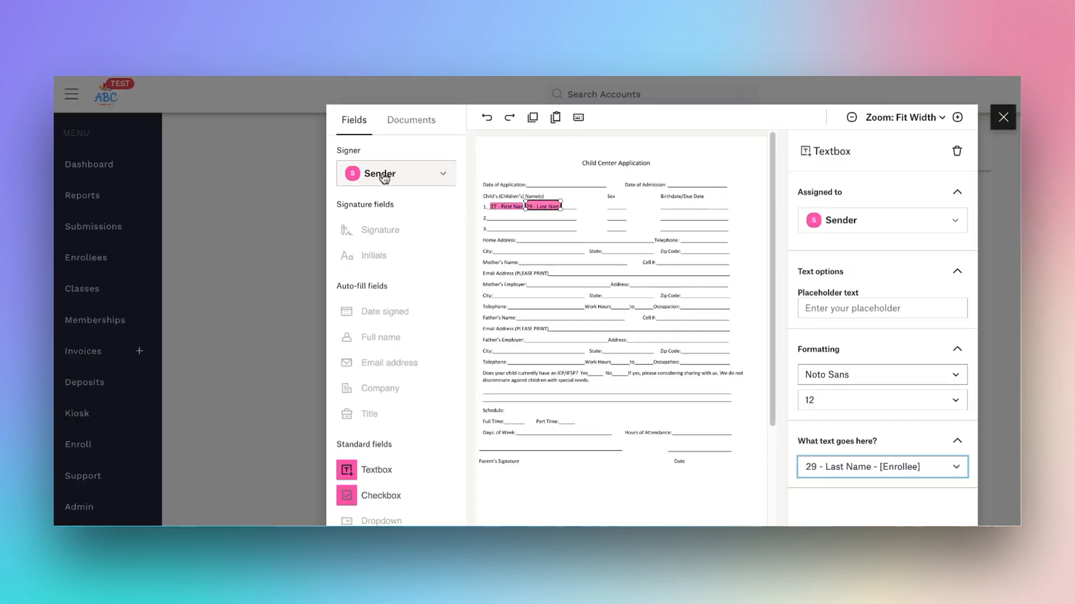
# - For Signer, place a Signature field stretched along the Parent's Signature line and a Date signed field on the Date line
pyautogui.click(384, 175)
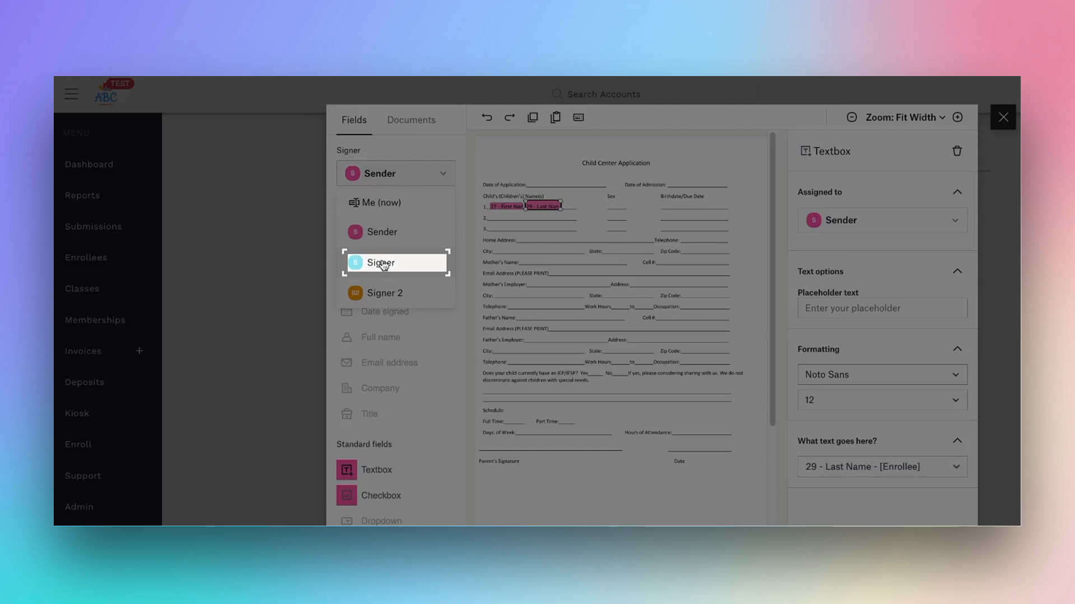
pyautogui.click(383, 263)
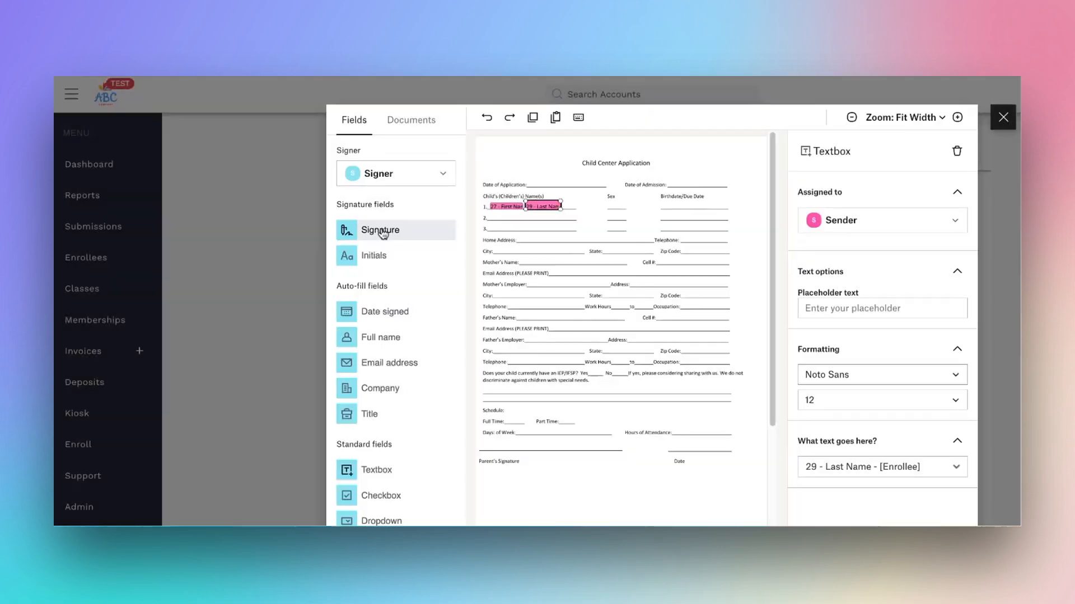
pyautogui.moveTo(382, 233)
pyautogui.mouseDown()
pyautogui.moveTo(547, 349)
pyautogui.moveTo(521, 449)
pyautogui.mouseUp()
pyautogui.moveTo(428, 374); pyautogui.dragTo(418, 375)
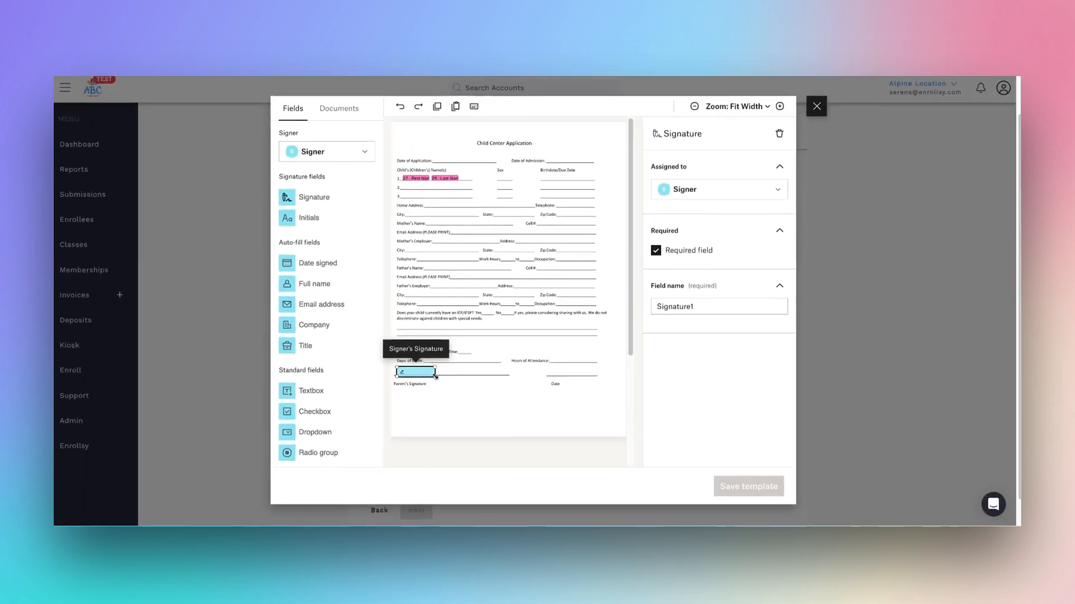
pyautogui.moveTo(409, 339)
pyautogui.mouseDown()
pyautogui.moveTo(490, 336)
pyautogui.moveTo(505, 376)
pyautogui.moveTo(494, 369)
pyautogui.mouseUp()
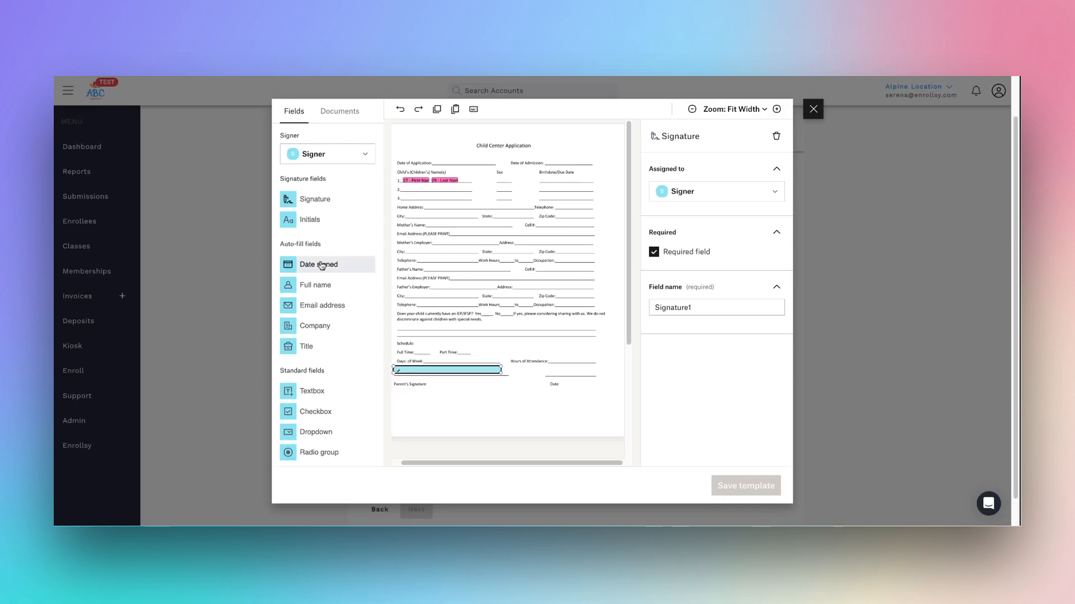
pyautogui.moveTo(321, 265); pyautogui.dragTo(562, 373)
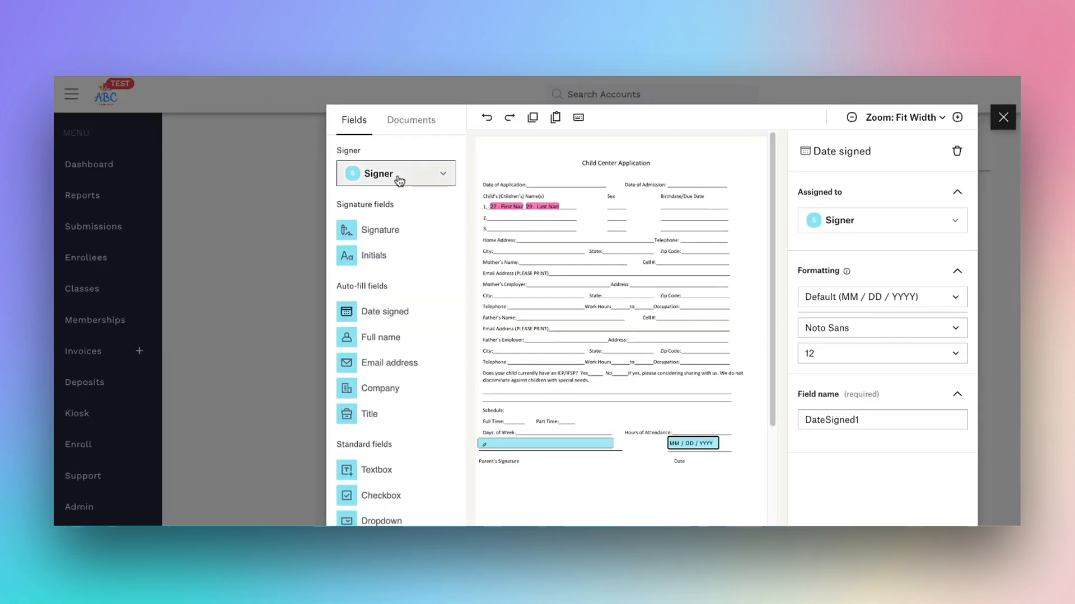
# - For Signer 2, place a Signature field and a Date signed field directly below Signer's signature and date fields
pyautogui.click(327, 155)
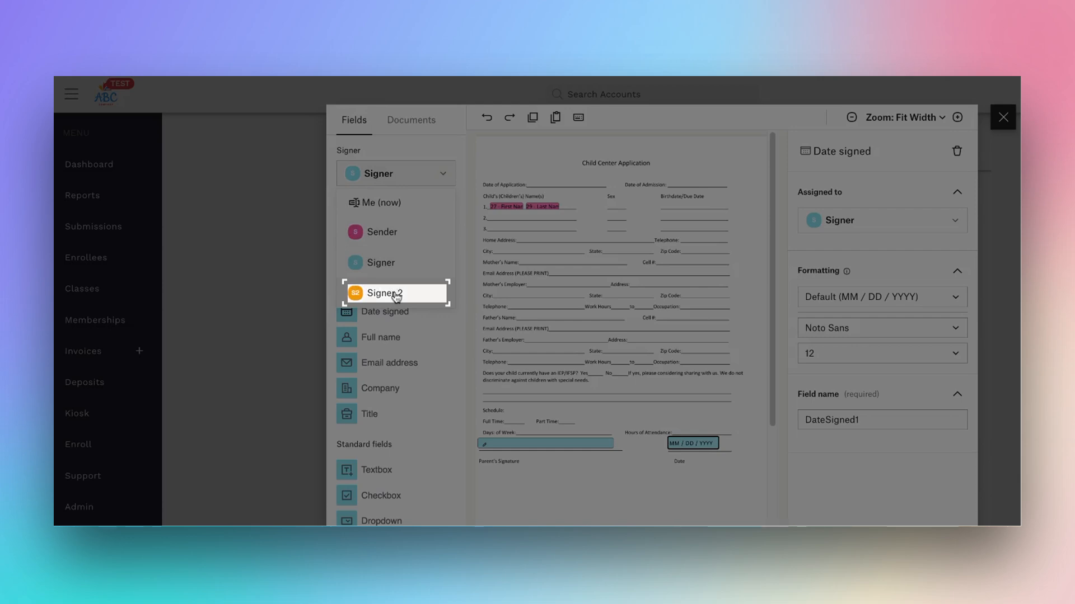
pyautogui.click(395, 293)
pyautogui.moveTo(439, 232)
pyautogui.mouseDown()
pyautogui.moveTo(395, 230)
pyautogui.moveTo(556, 484)
pyautogui.moveTo(534, 468)
pyautogui.mouseUp()
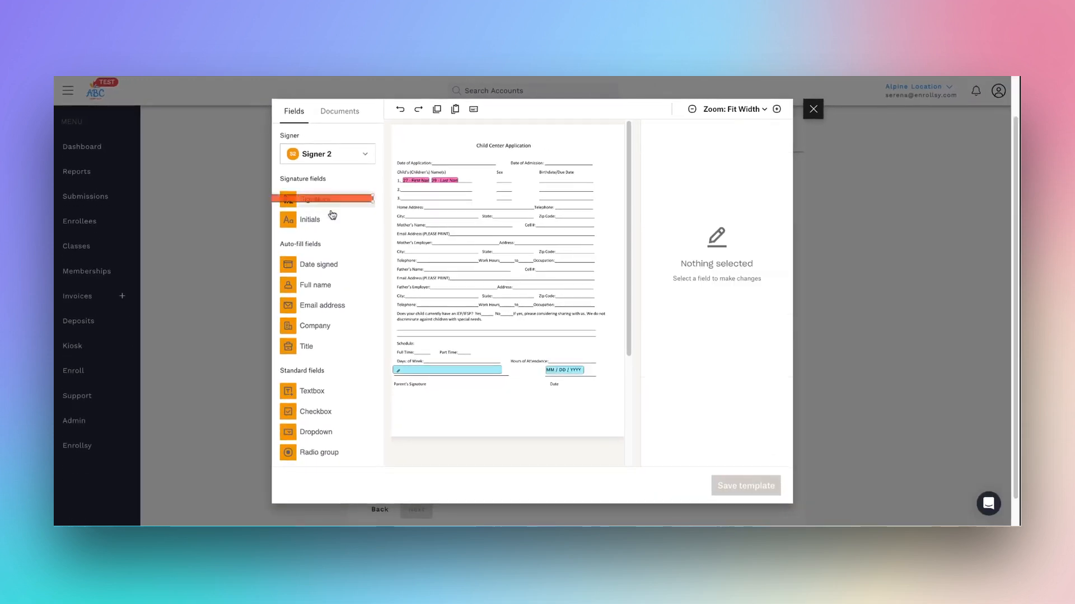
pyautogui.moveTo(437, 390); pyautogui.dragTo(448, 383)
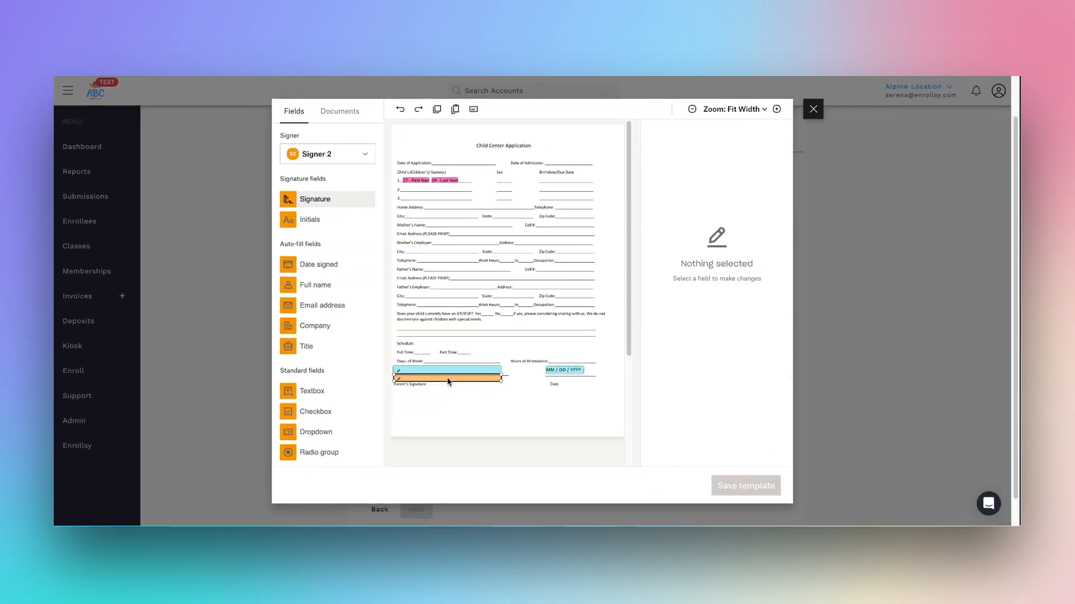
pyautogui.click(448, 382)
pyautogui.moveTo(331, 267)
pyautogui.mouseDown()
pyautogui.moveTo(426, 358)
pyautogui.moveTo(566, 384)
pyautogui.mouseUp()
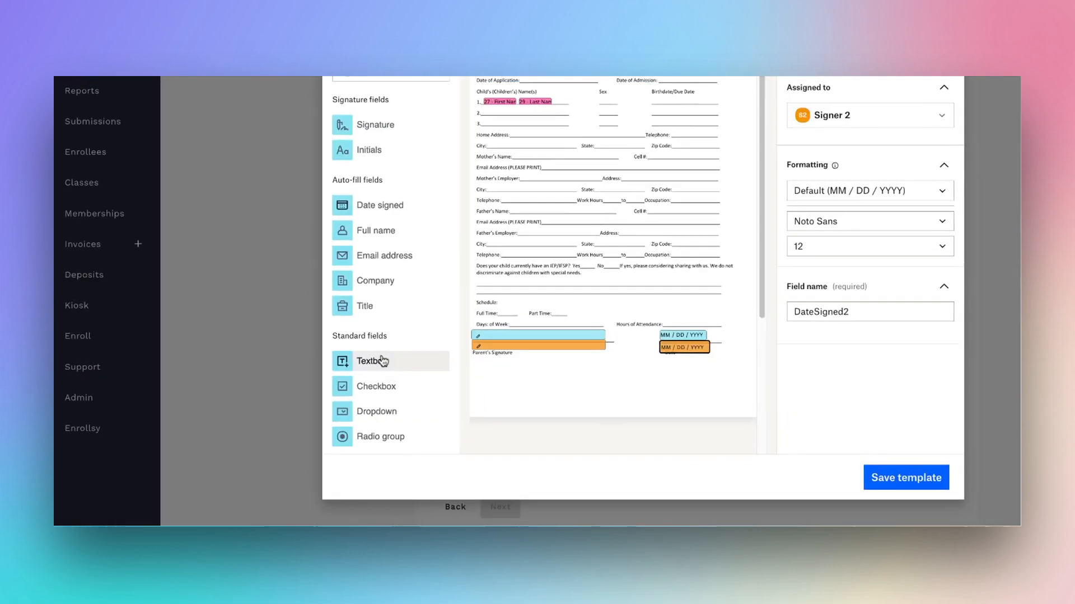
# - Place a Signer textbox across the first blank line under the IEP/IFSP question and save the template
pyautogui.moveTo(321, 391); pyautogui.dragTo(416, 331)
pyautogui.moveTo(429, 330); pyautogui.dragTo(596, 331)
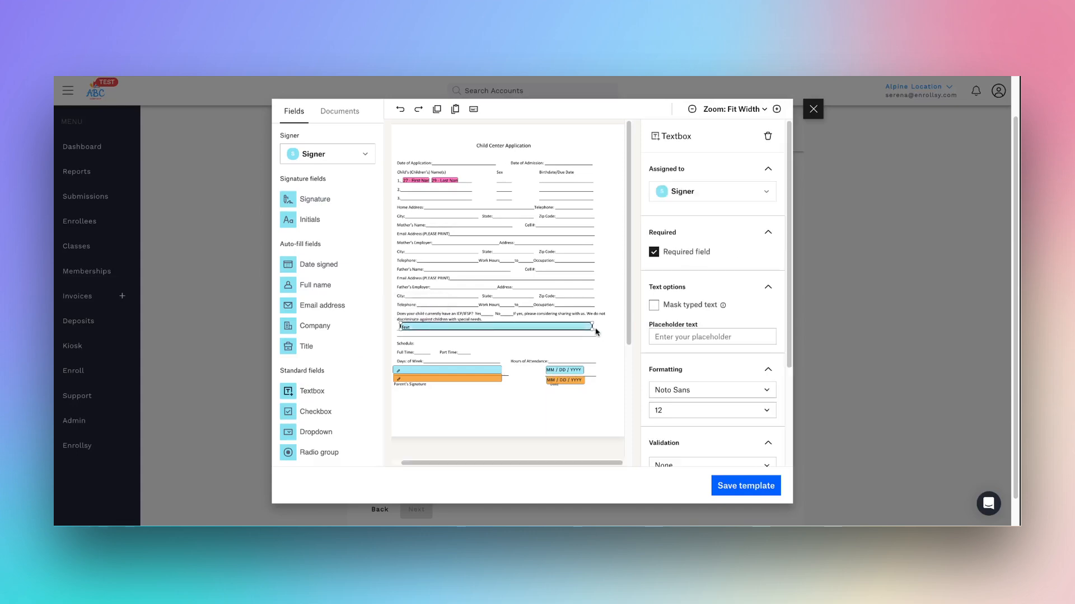
pyautogui.scroll(-3, 728, 392)
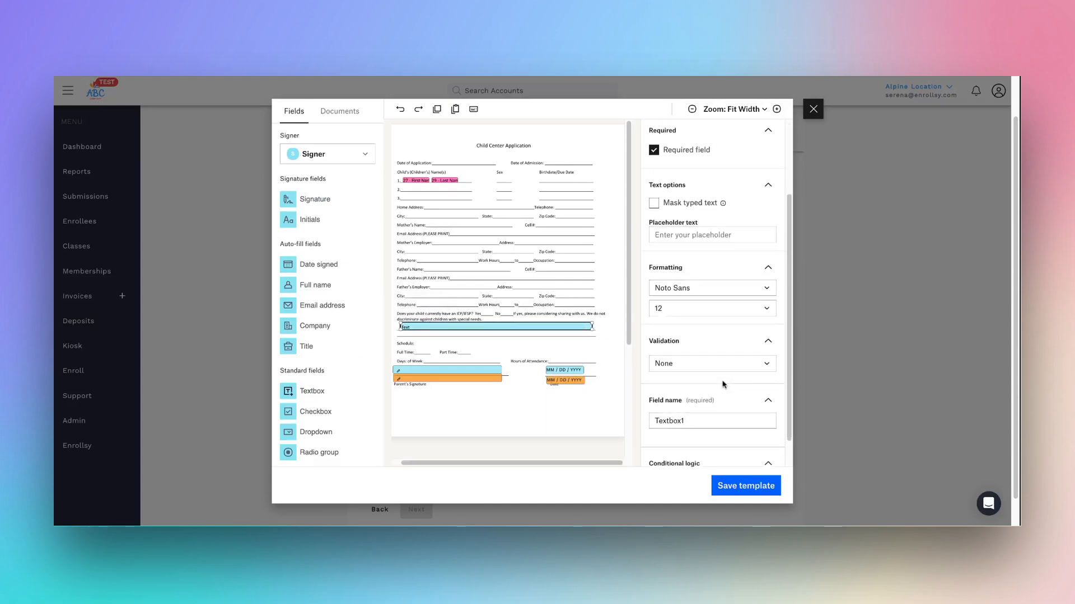
pyautogui.scroll(-1, 724, 384)
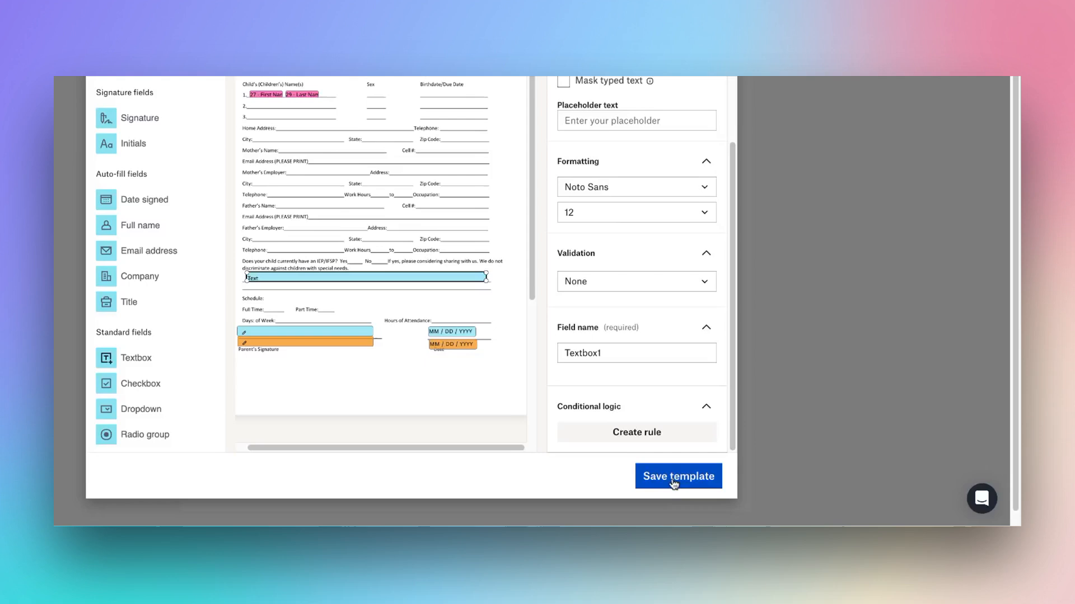
pyautogui.click(673, 485)
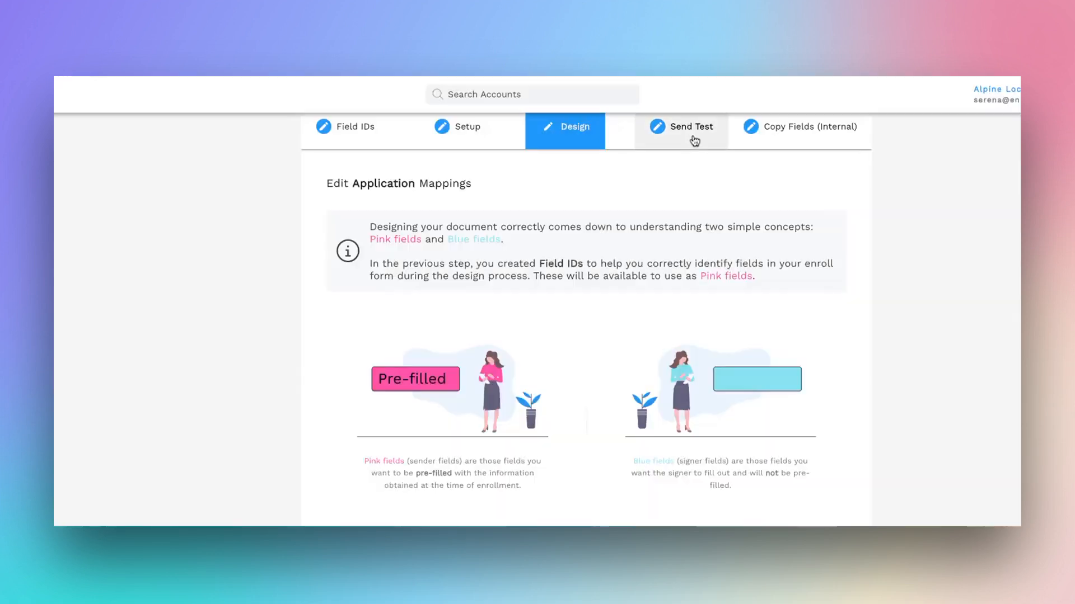
# - Go to the Send Test stage, then search for and select the enrollee's Teens-Youth Programs enrollment
pyautogui.click(694, 141)
pyautogui.click(622, 314)
pyautogui.write('jane')
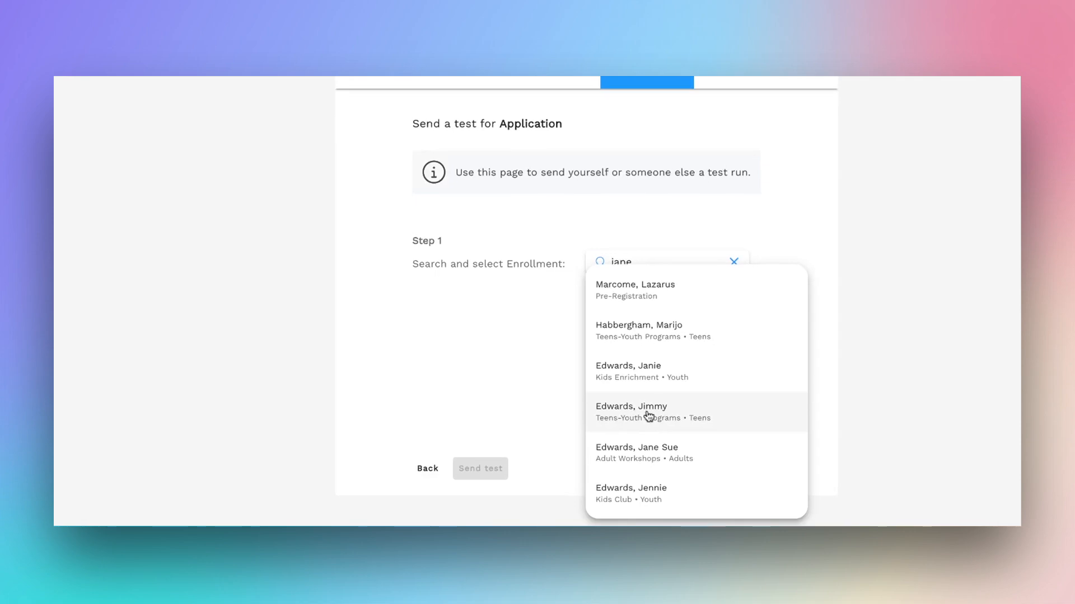
pyautogui.click(648, 416)
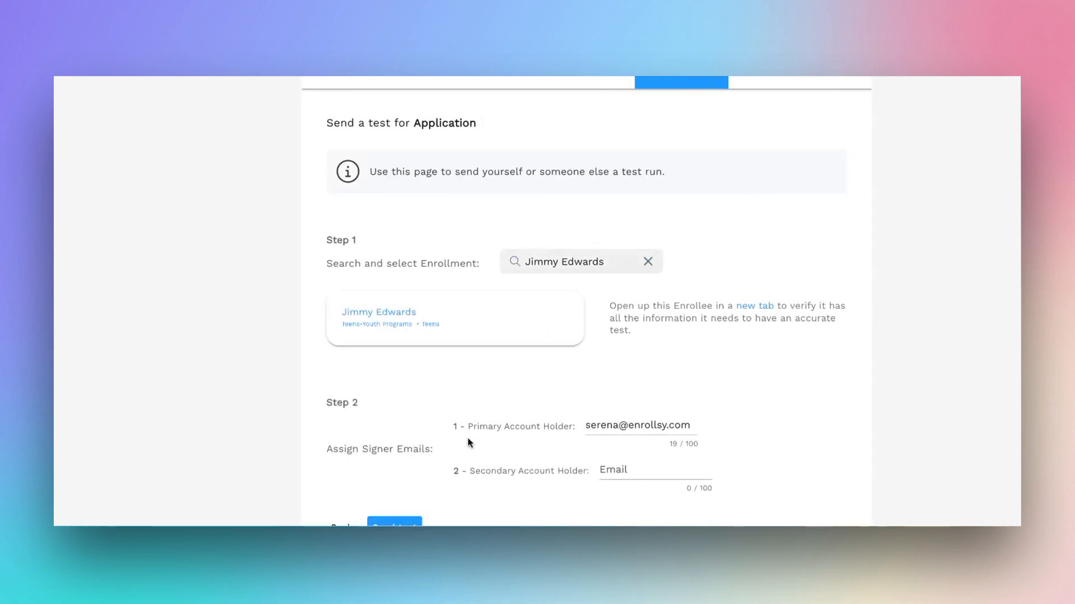
# - Fill in the Secondary Account Holder's signer email from the saved suggestions and send the test
pyautogui.scroll(-1, 468, 440)
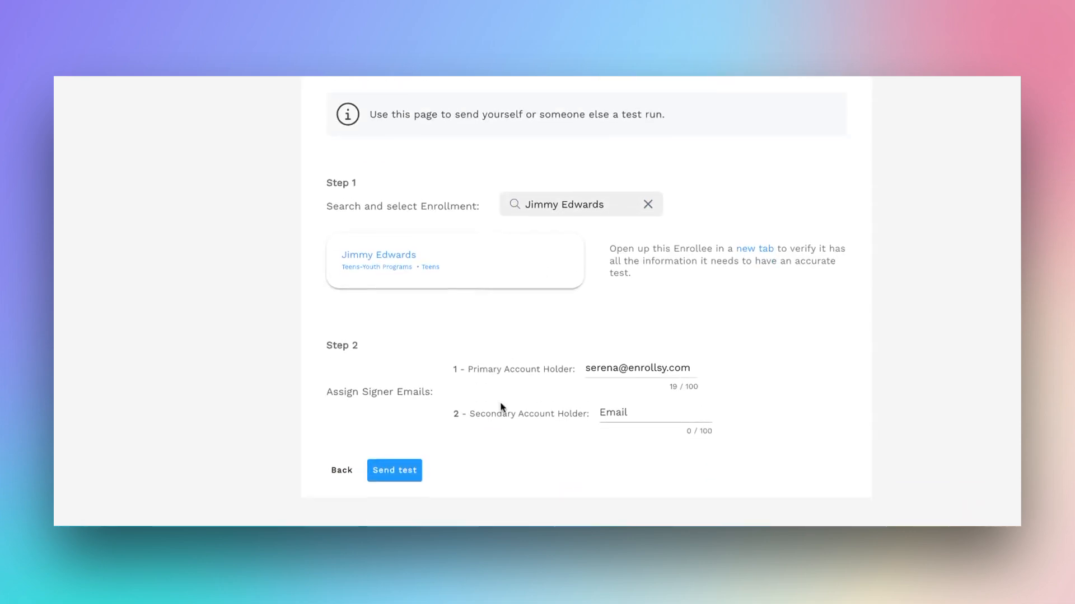
pyautogui.click(661, 404)
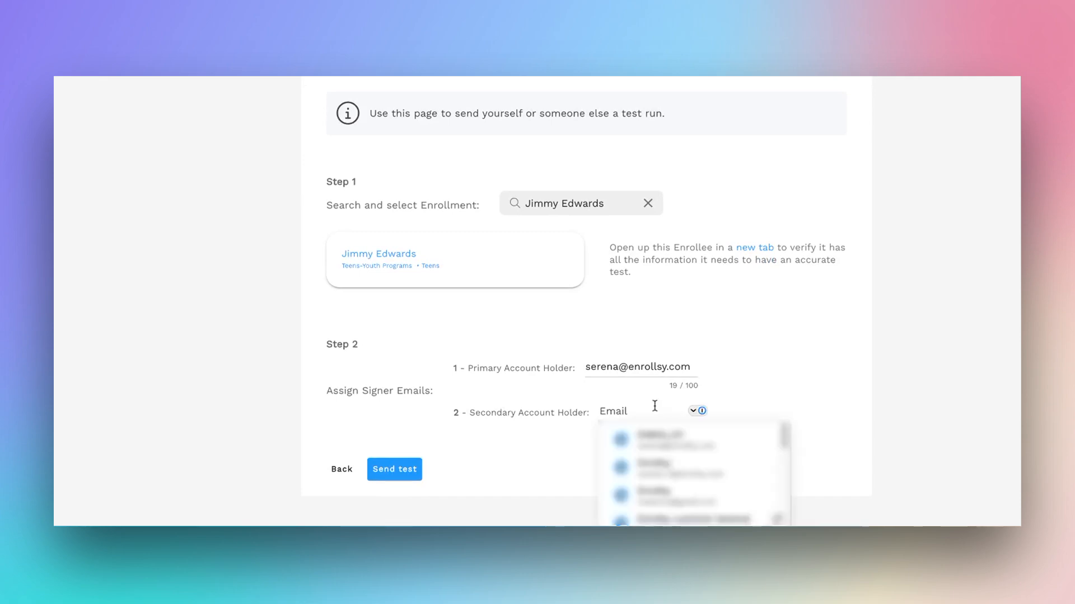
pyautogui.write('sr')
pyautogui.press('BackSpace')
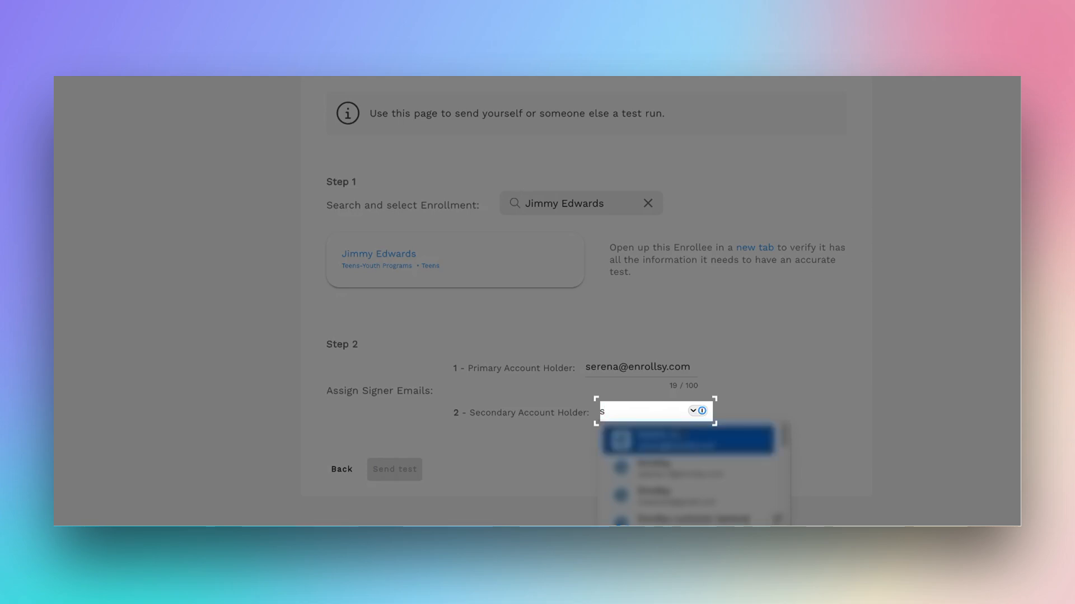
pyautogui.click(672, 440)
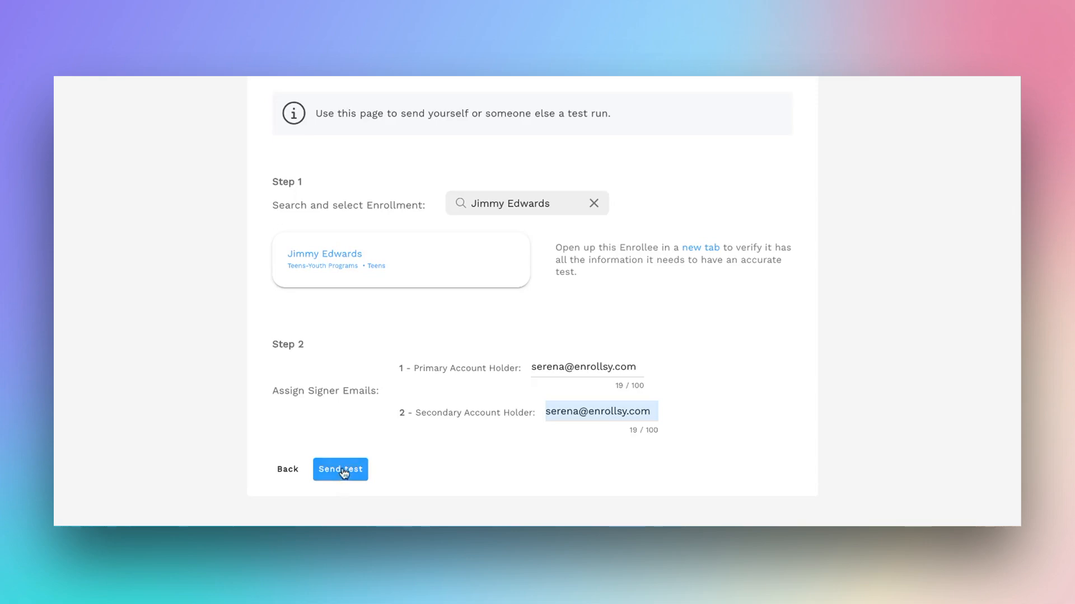
pyautogui.click(343, 473)
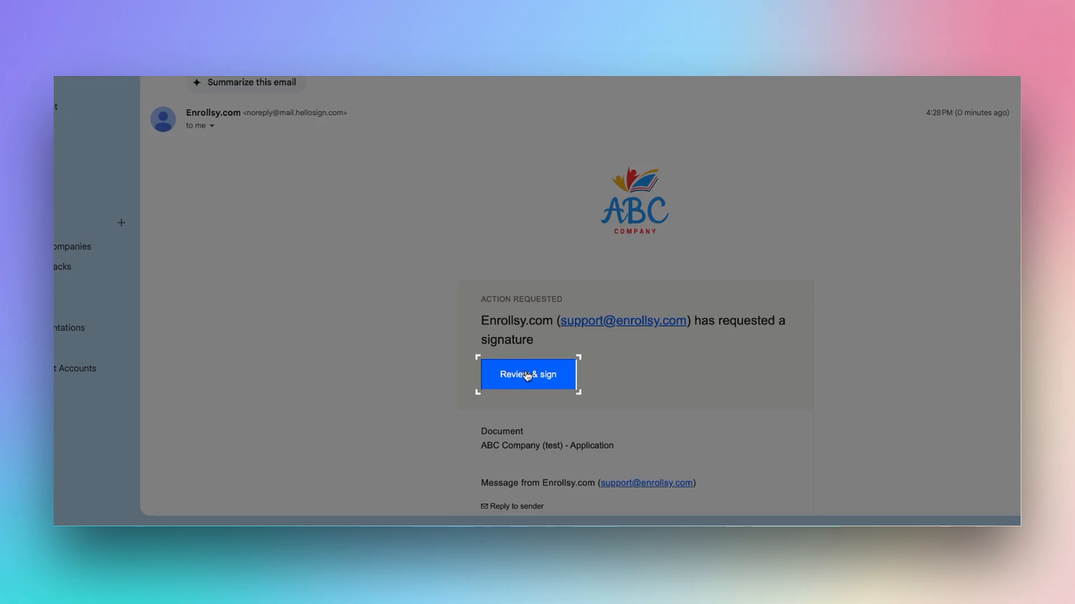
# - Open the document for signing from the signature request email and enter "none" in the field under the IEP/IFSP question
pyautogui.click(527, 375)
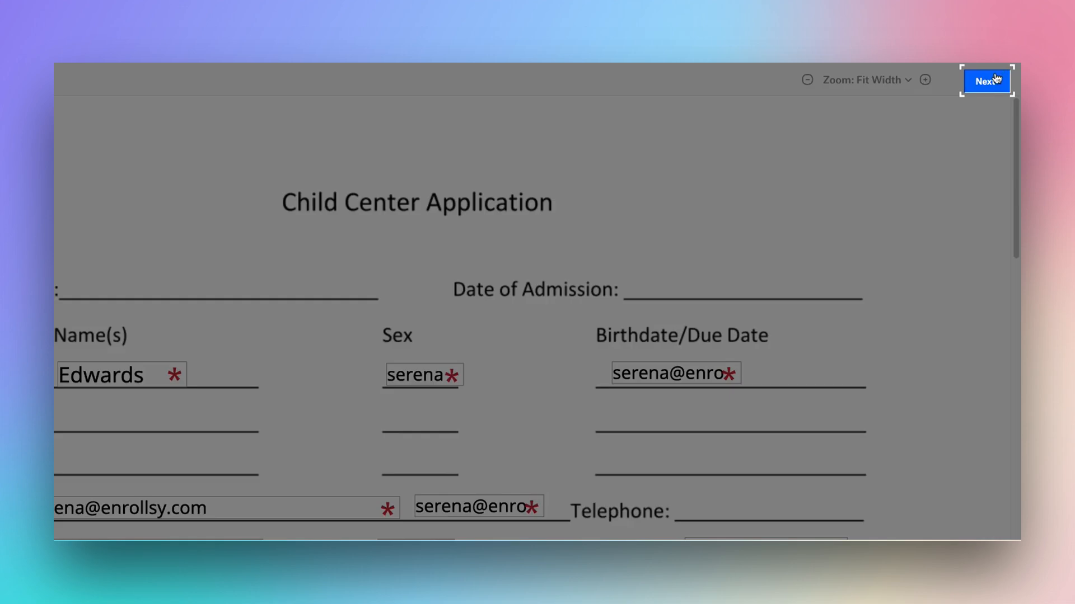
pyautogui.click(986, 82)
pyautogui.write('none')
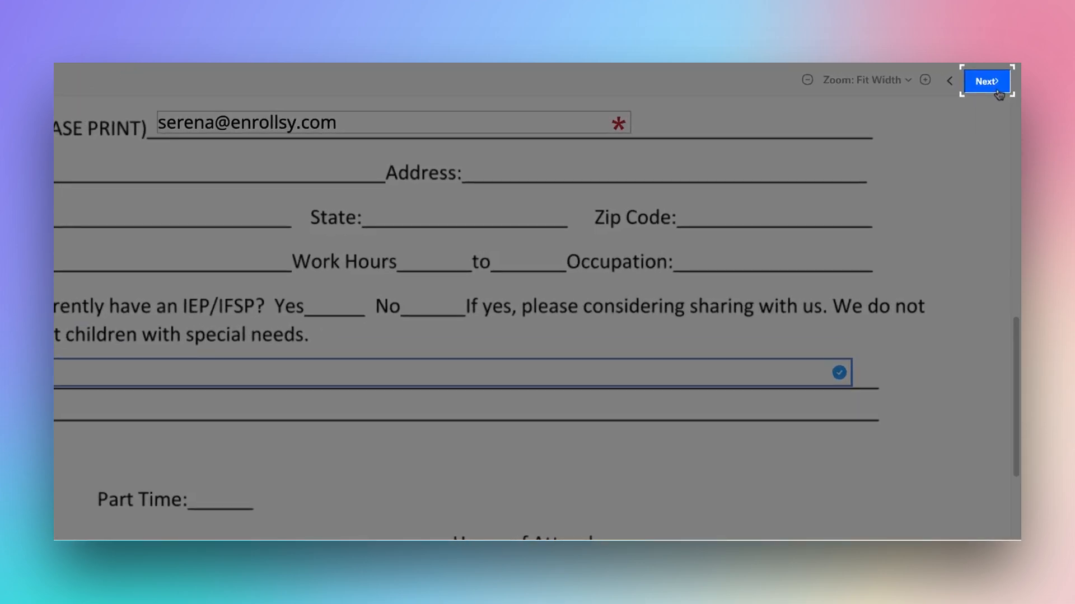
# - Insert the first saved signature in the Parent's Signature field, then continue and agree to sign the document
pyautogui.click(986, 83)
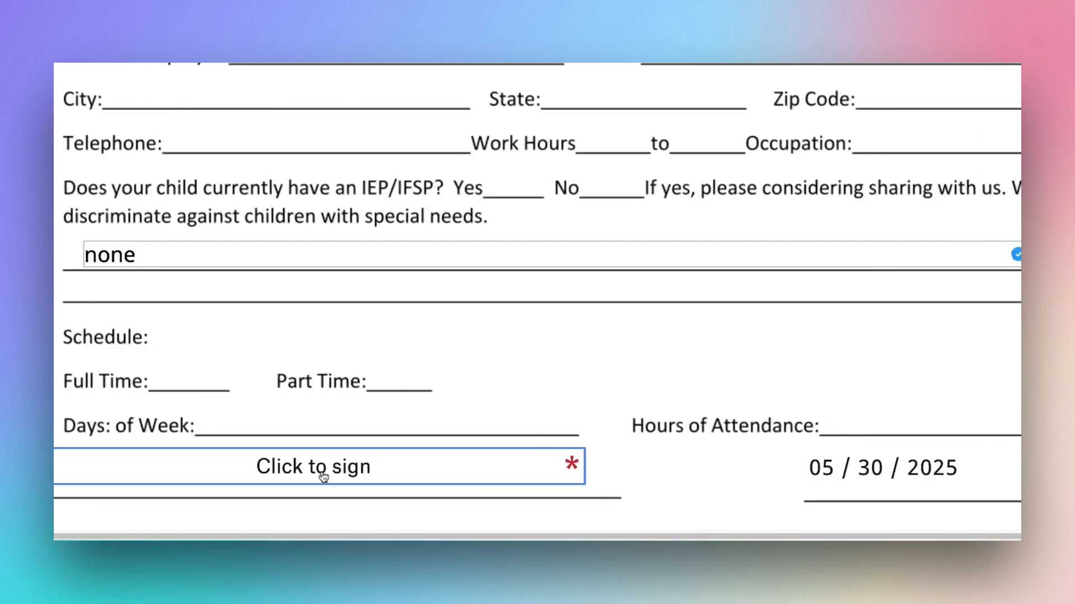
pyautogui.click(385, 476)
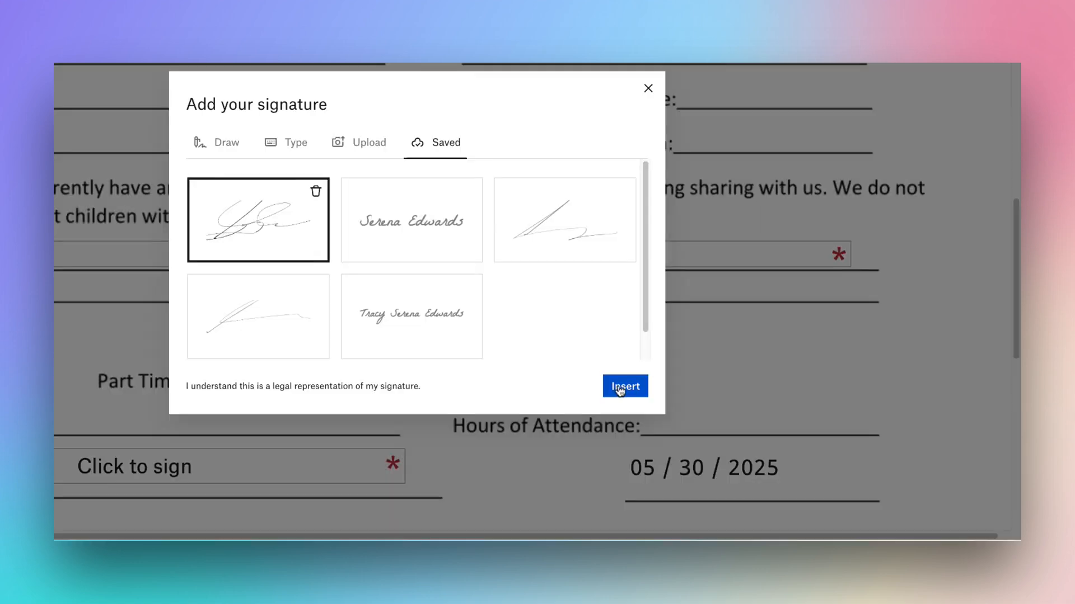
pyautogui.click(620, 388)
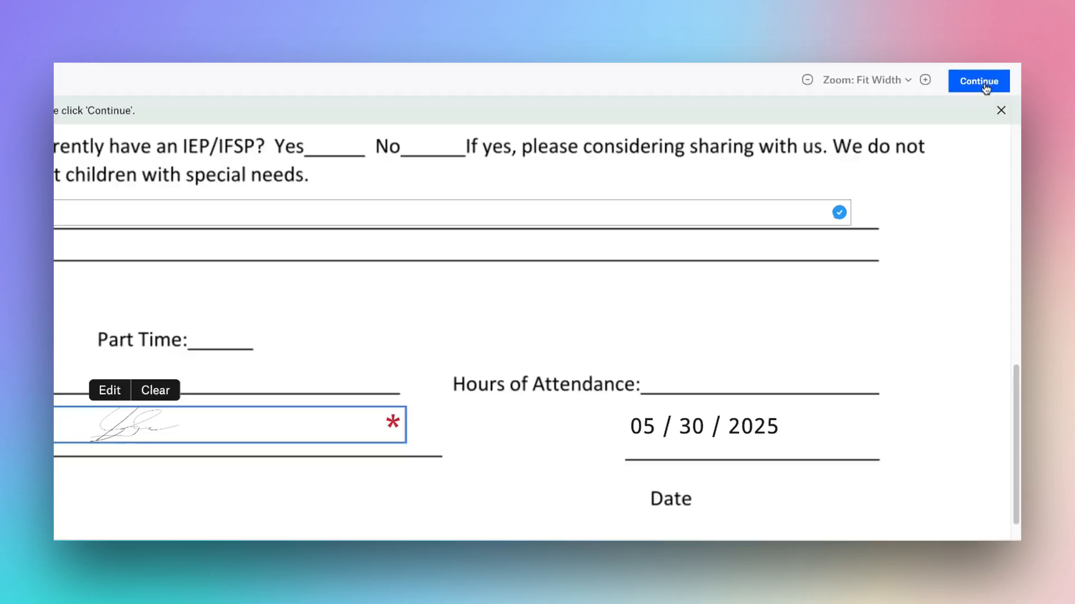
pyautogui.click(986, 88)
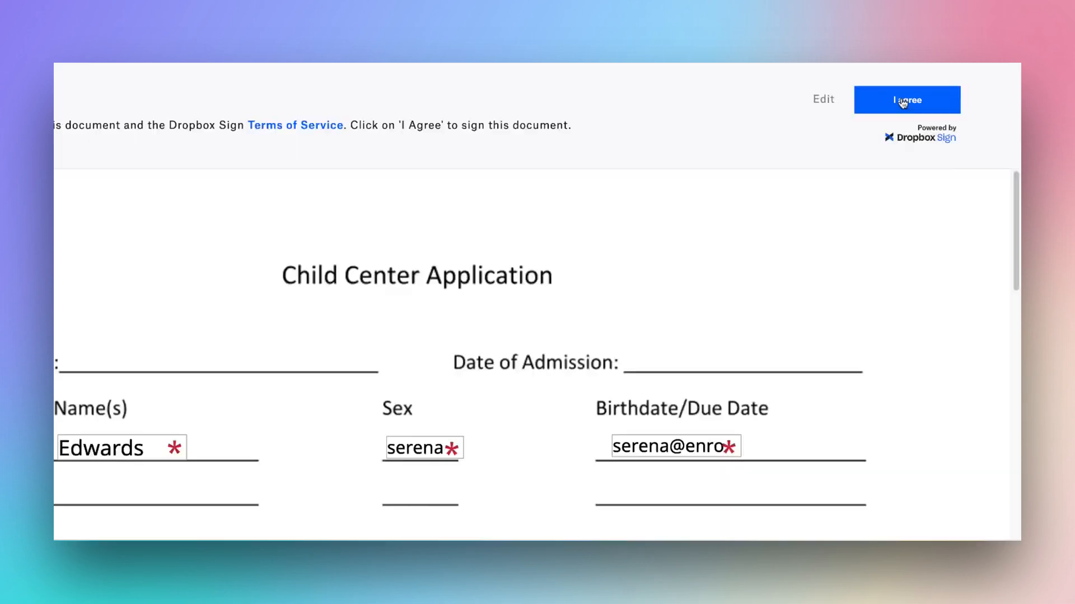
pyautogui.click(902, 103)
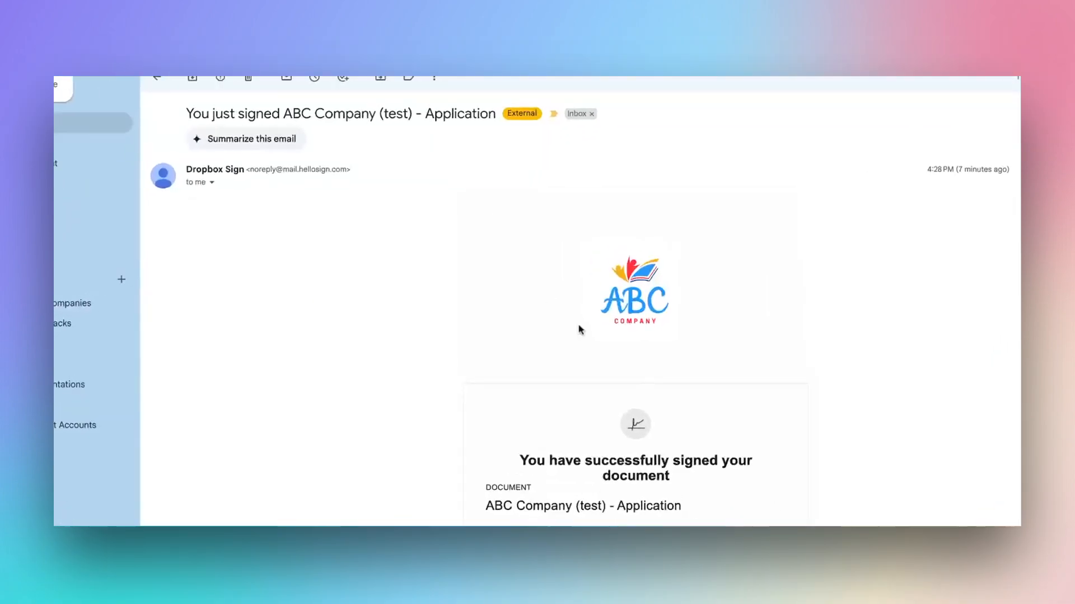
# - Open the signed document from the confirmation email and examine the signature area, audit trail and document history
pyautogui.scroll(-5, 632, 381)
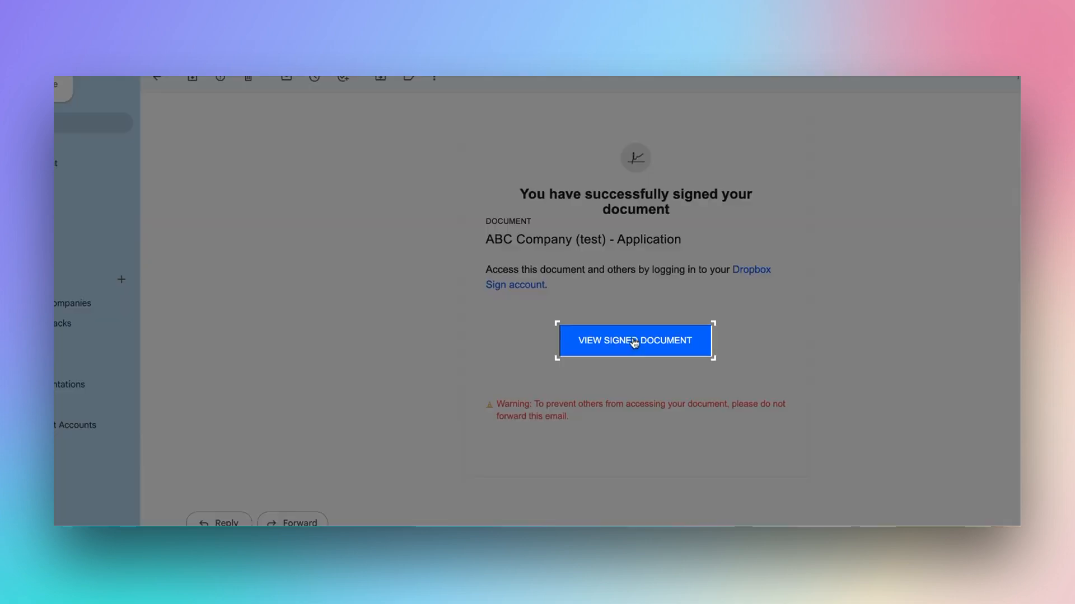
pyautogui.click(634, 341)
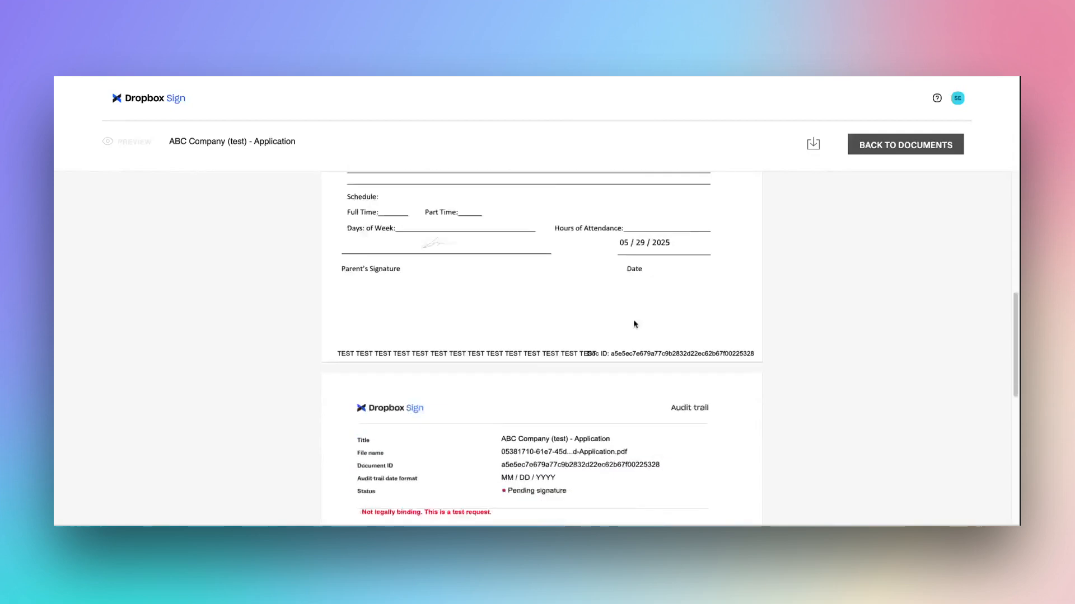
pyautogui.scroll(-5, 642, 371)
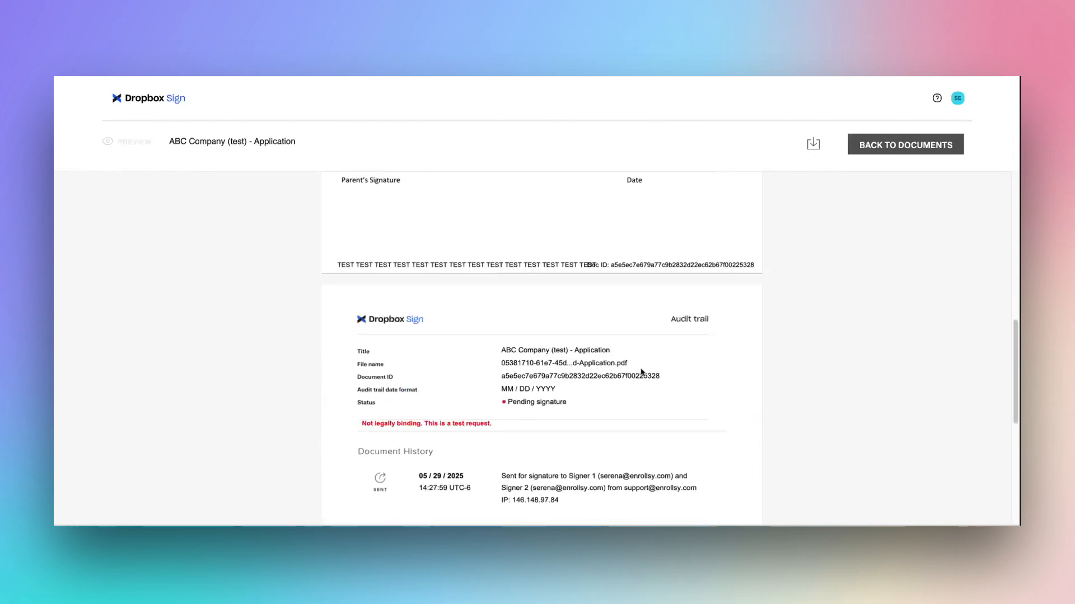
pyautogui.scroll(-3, 642, 372)
pyautogui.scroll(2, 640, 372)
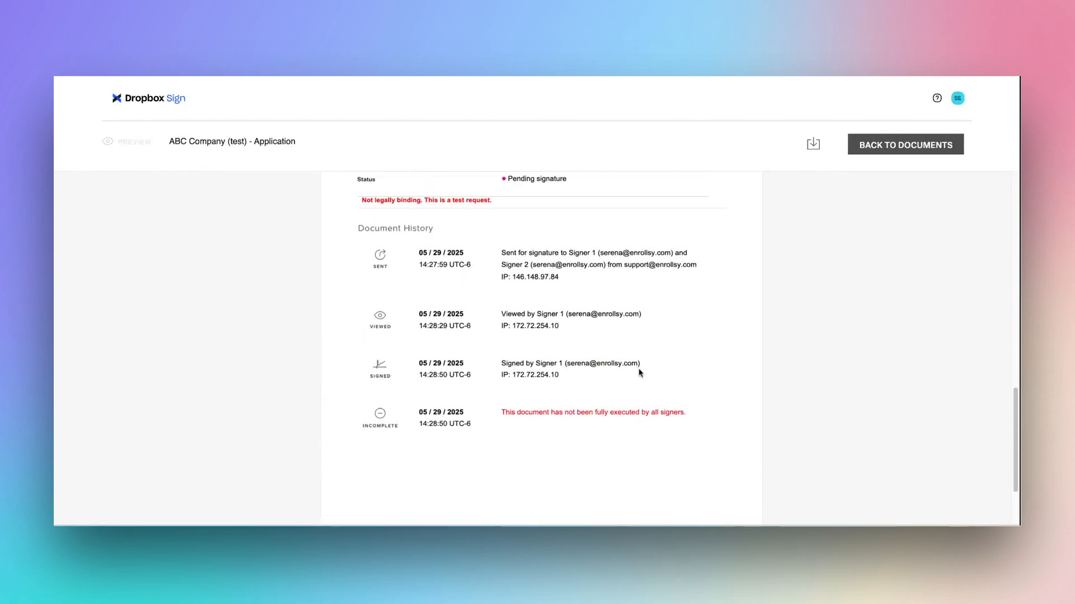